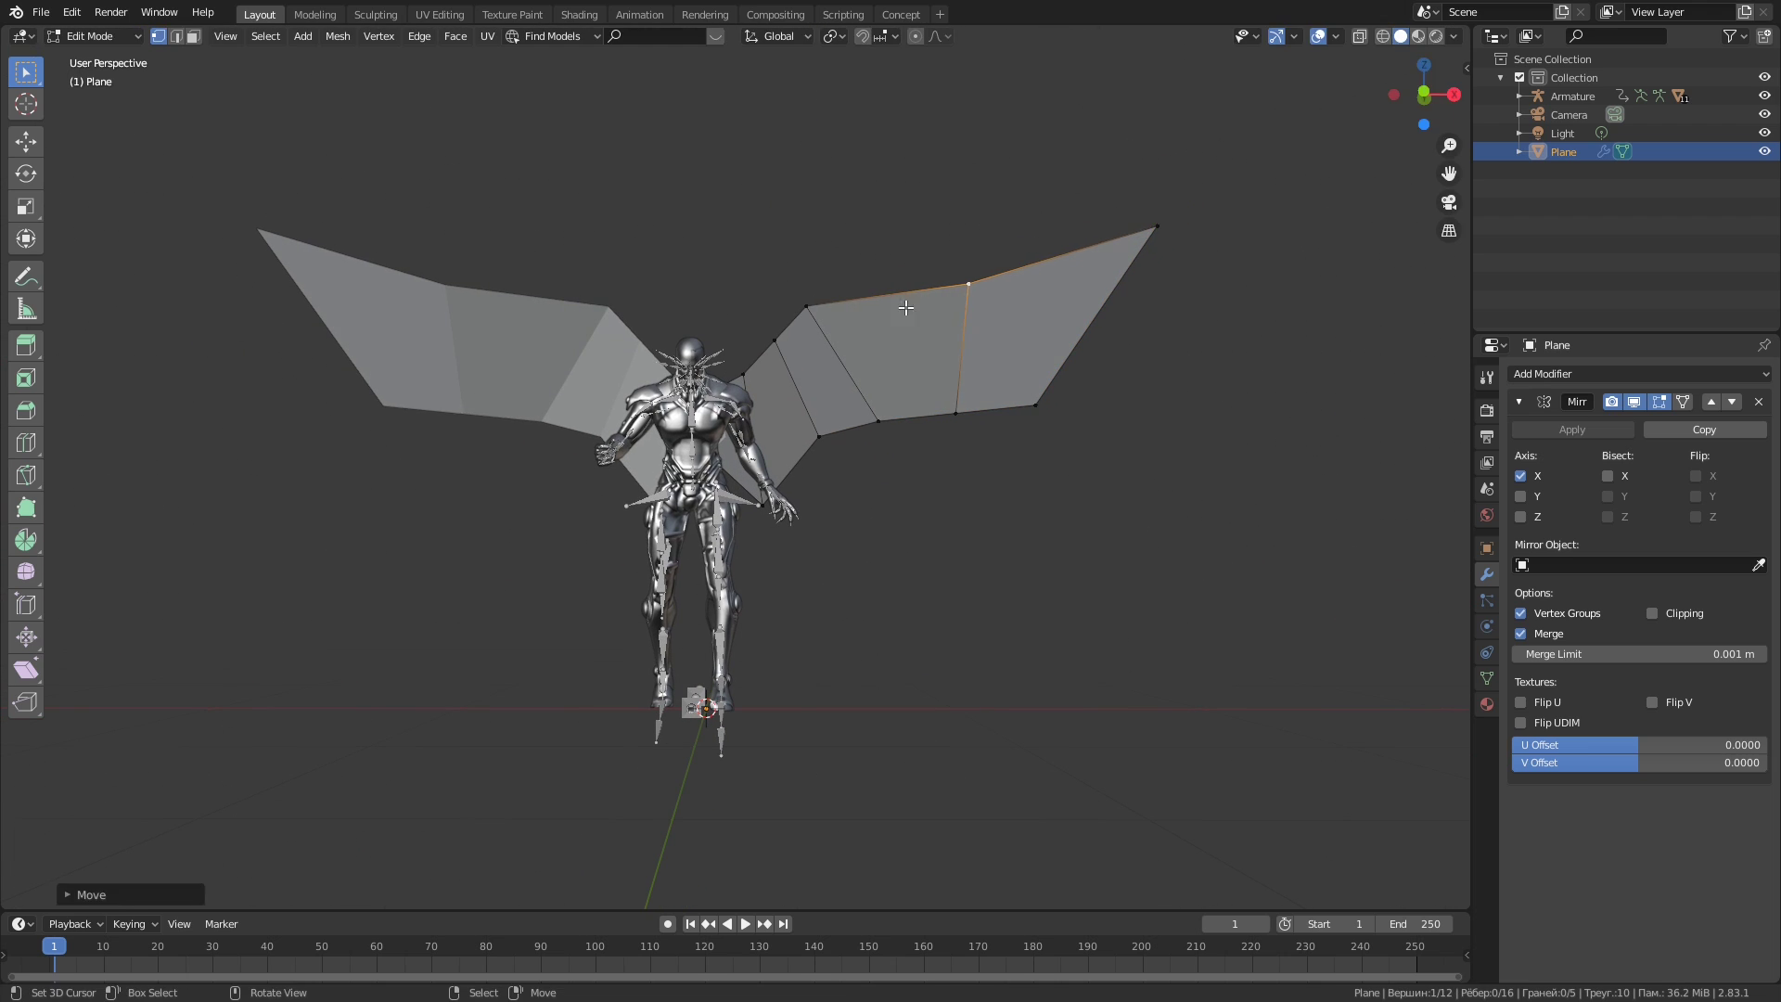
Step: Select the right wing-tip vertex to reshape the mirrored wing outline
{"action": "left_click", "coordinate": [1157, 225]}
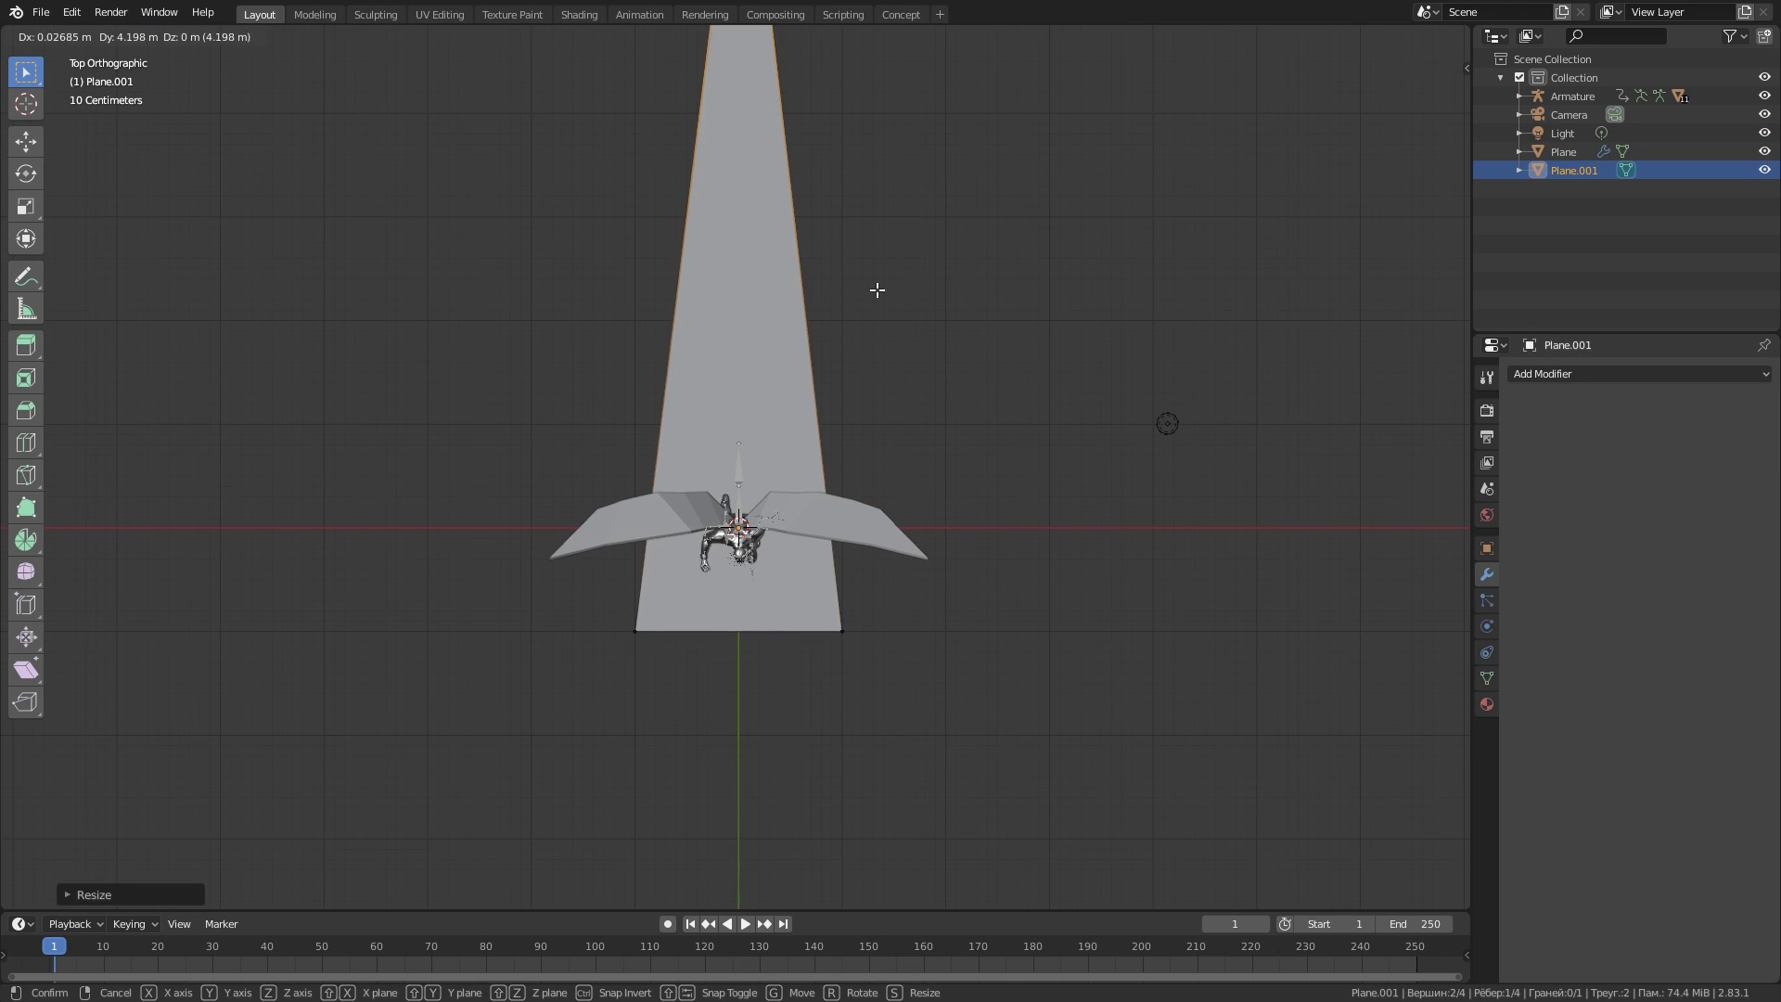
Step: Confirm the feather plane's size and rotate it into place, checking side and front views
{"action": "key", "text": "Return"}
{"action": "key", "text": "a"}
{"action": "key", "text": "KP_3"}
{"action": "key", "text": "r"}
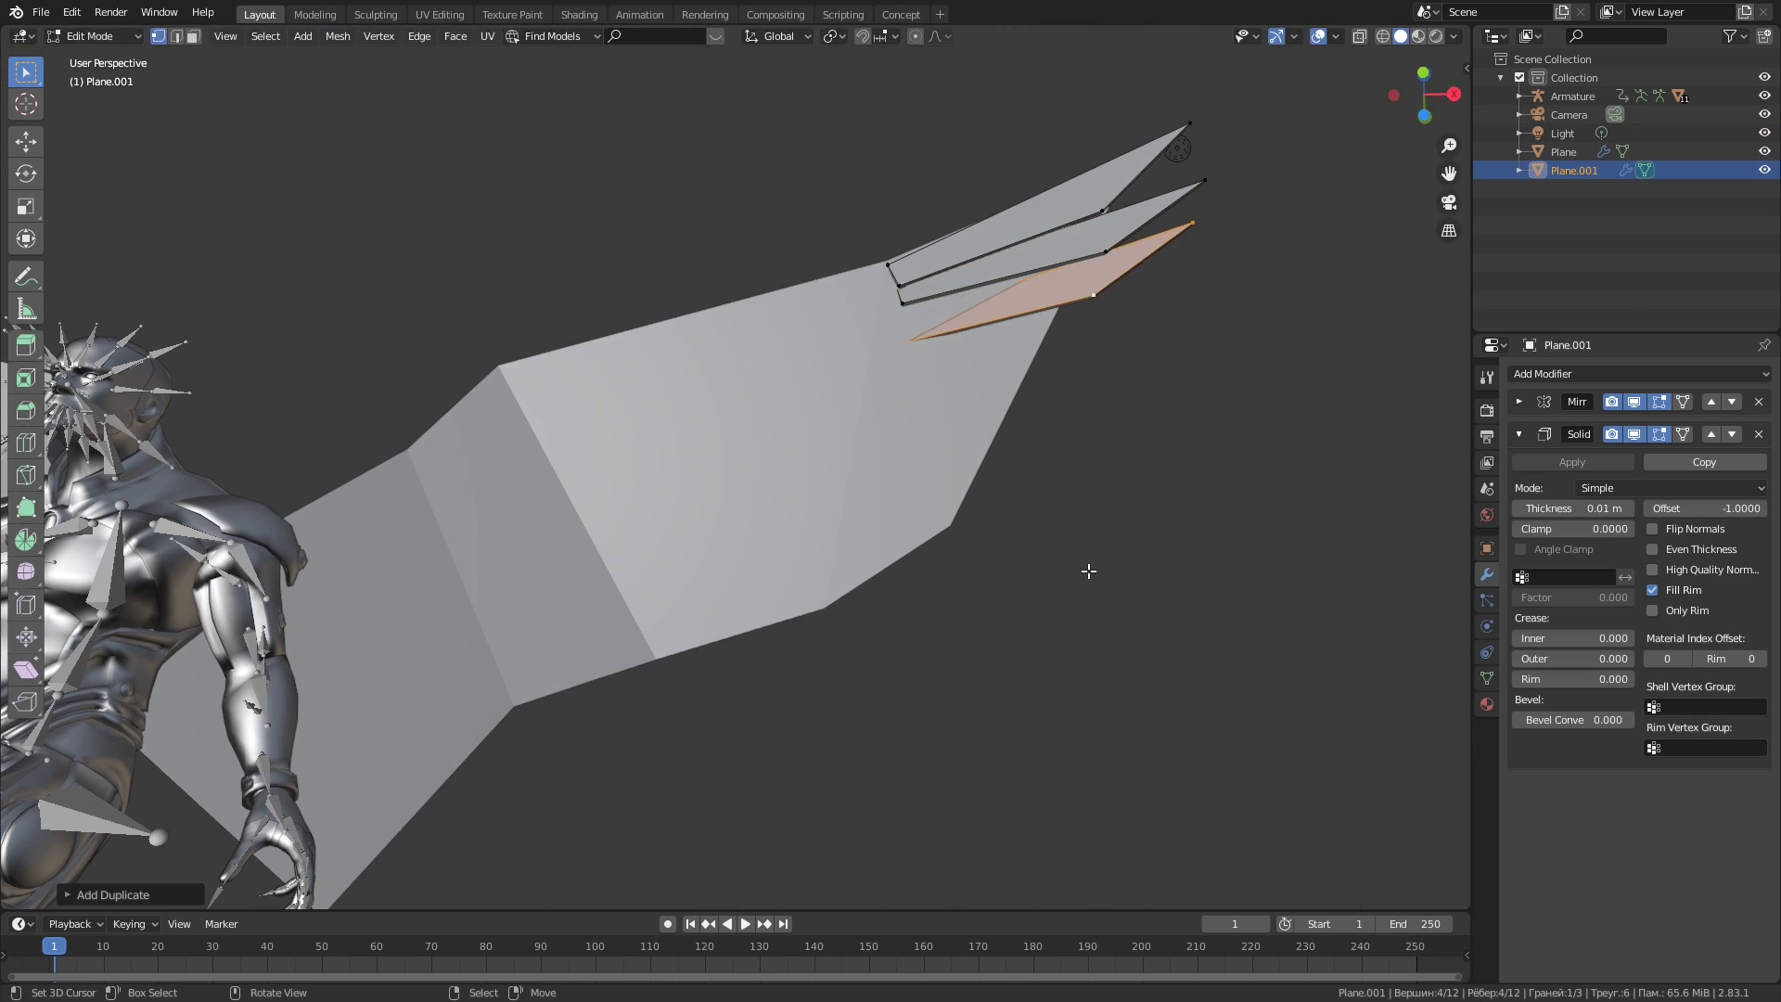
{"action": "key", "text": "KP_1"}
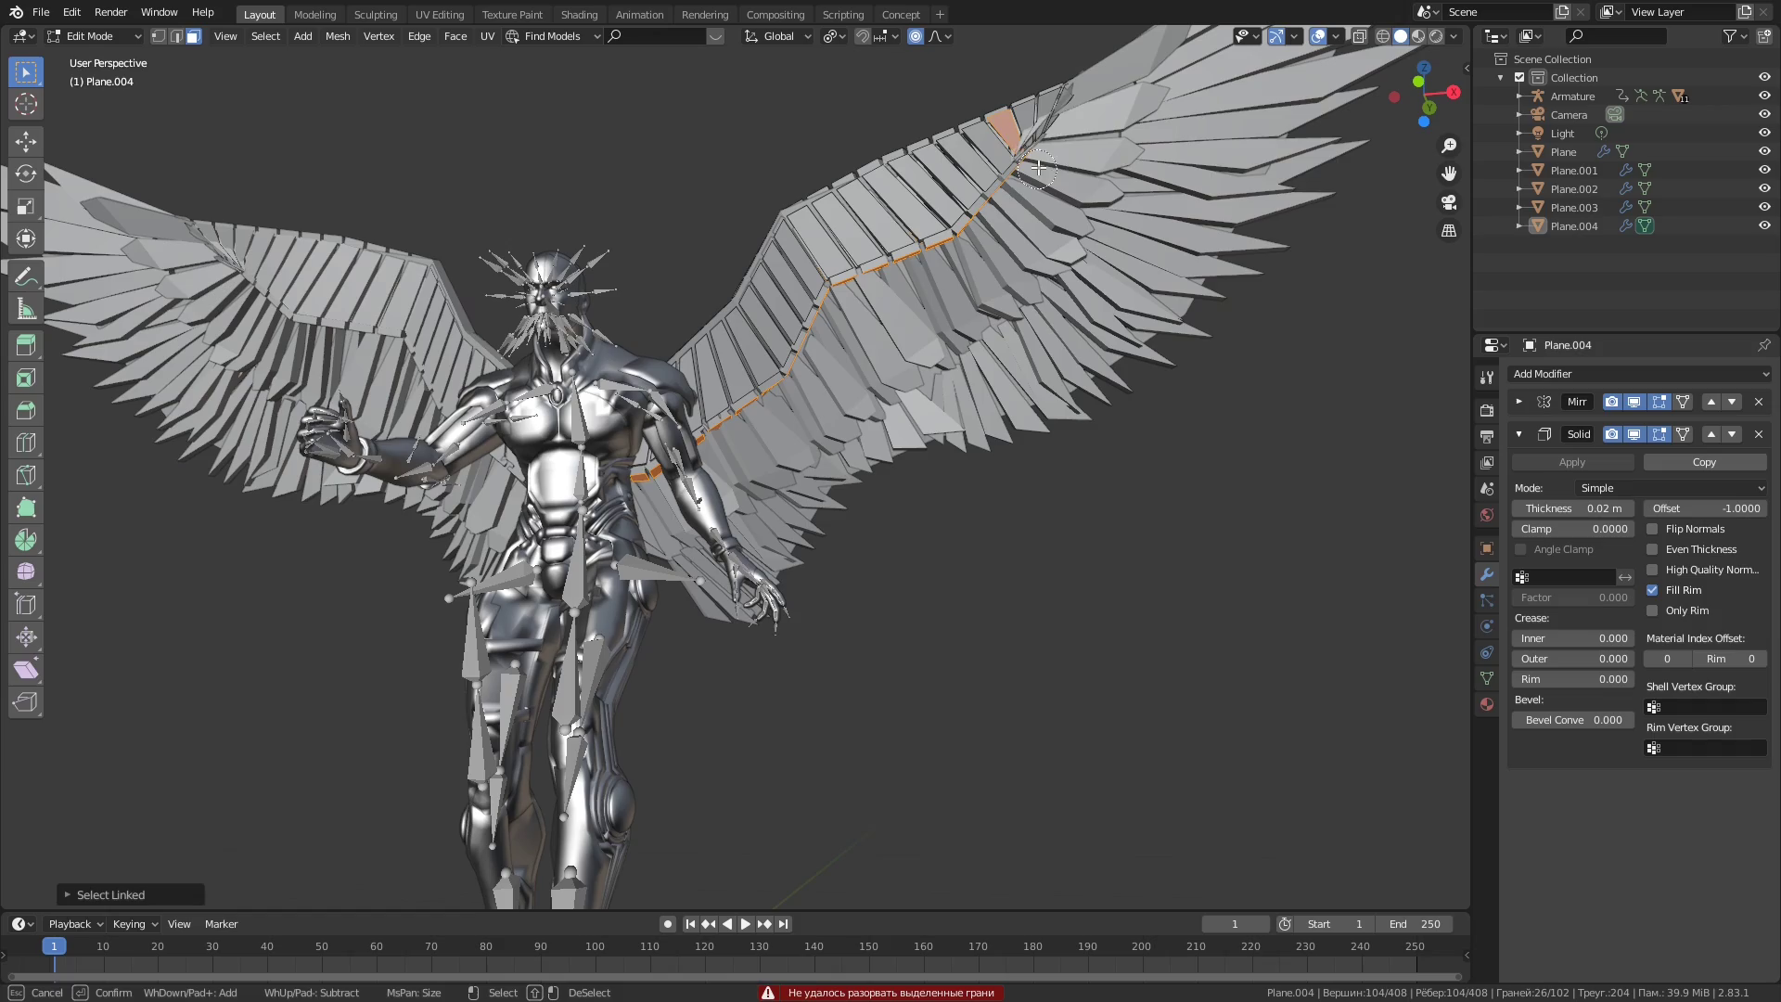
Step: Delete the selected surplus wing vertices
{"action": "left_click", "coordinate": [1243, 332]}
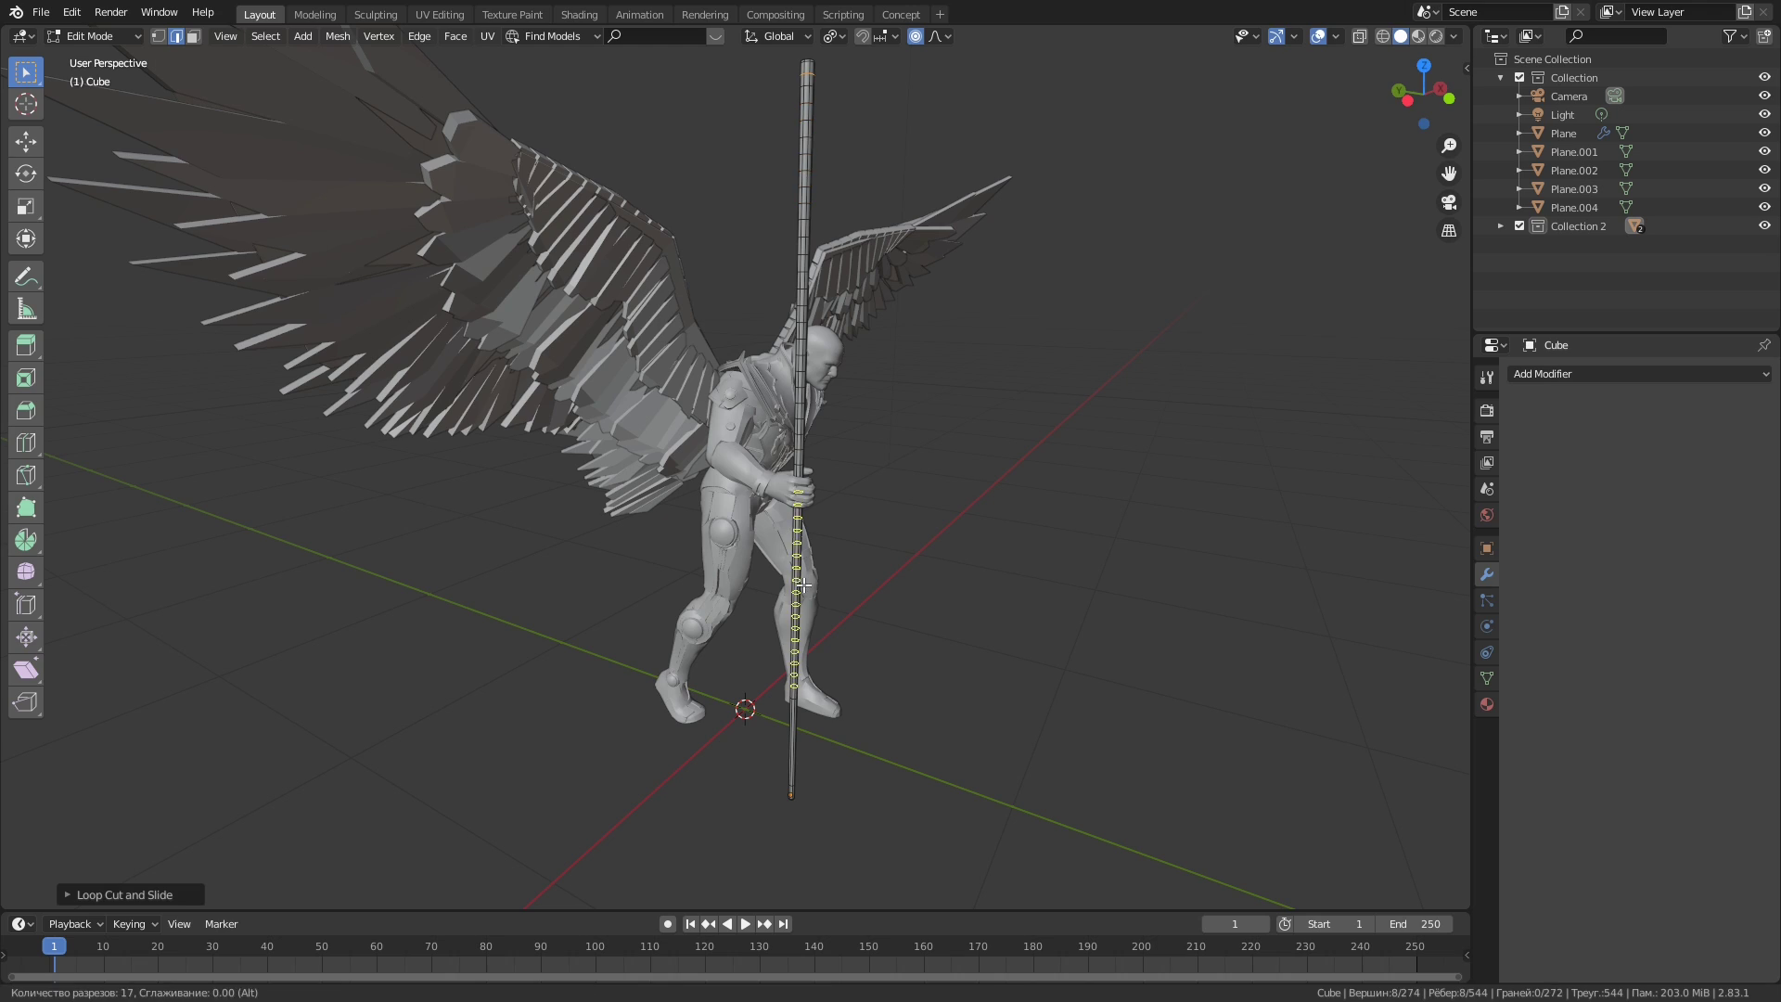
Step: Box-select the vertices at the top of the staff pole
{"action": "left_click_drag", "start_coordinate": [662, 250], "coordinate": [821, 291]}
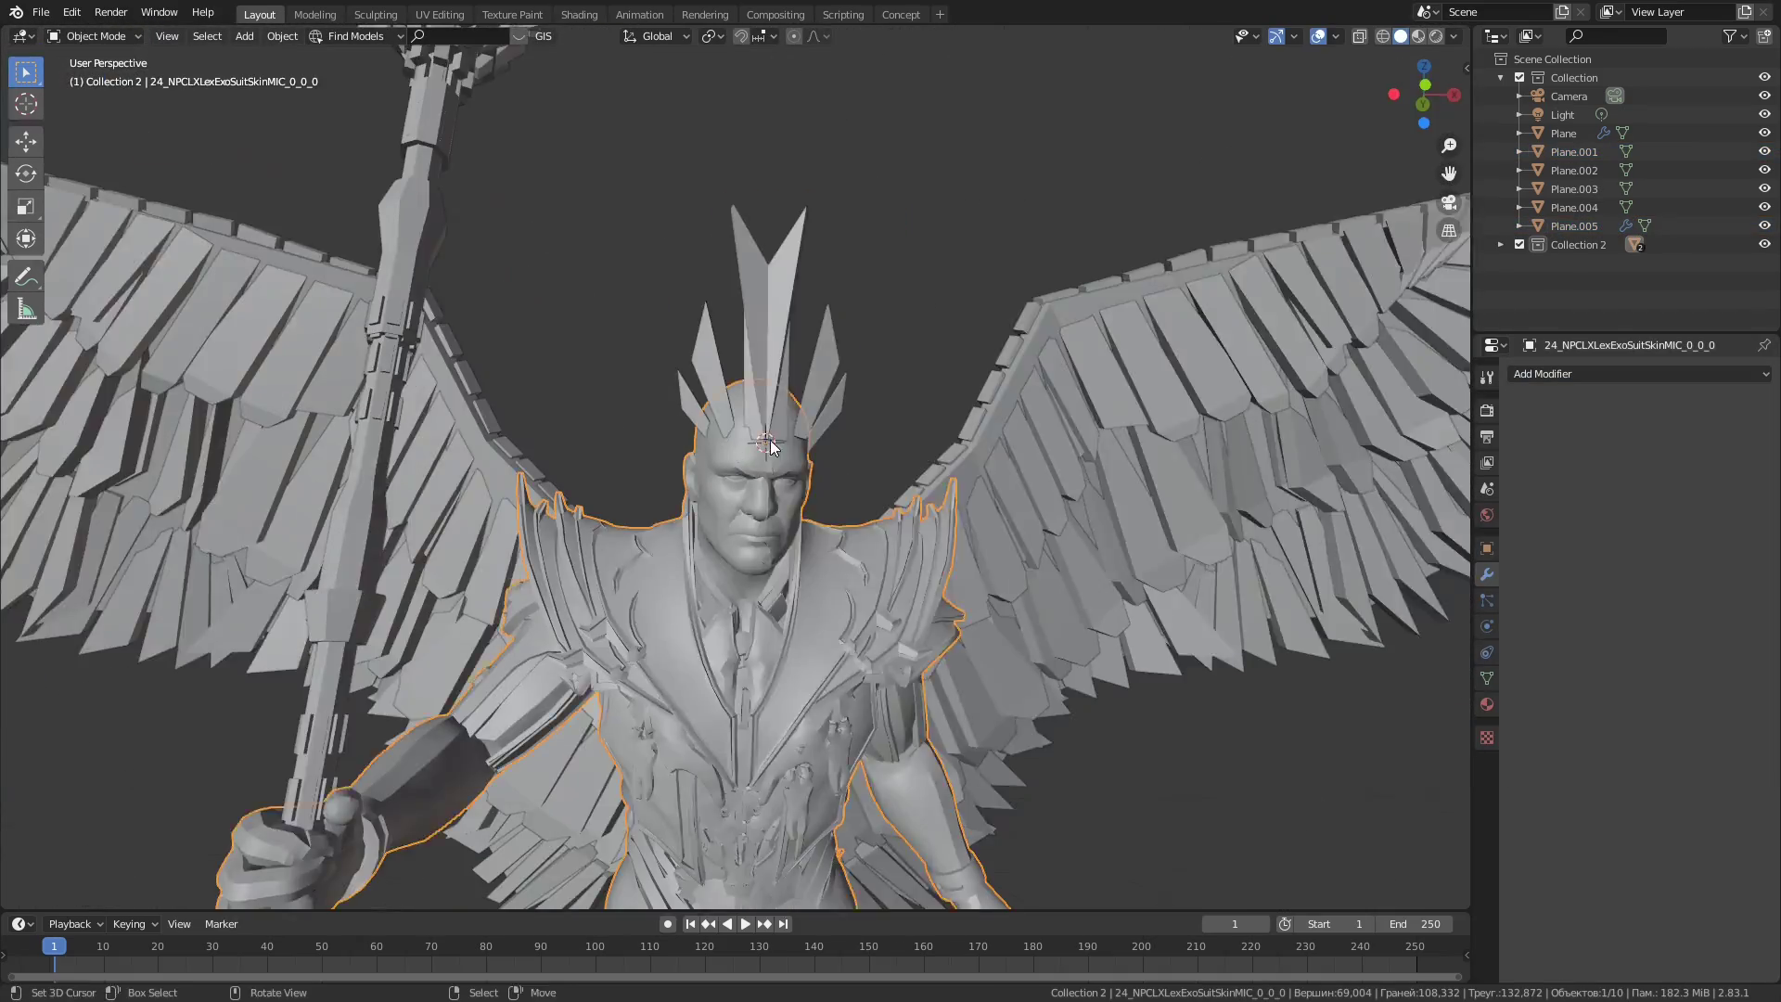
Step: Add a circle mesh, move it vertically along the staff, and orbit to inspect the warrior
{"action": "key", "text": "shift+a"}
{"action": "left_click", "coordinate": [904, 492]}
{"action": "key", "text": "Tab"}
{"action": "middle_click_drag", "start_coordinate": [904, 491], "coordinate": [1008, 535]}
{"action": "key", "text": "g"}
{"action": "key", "text": "z"}
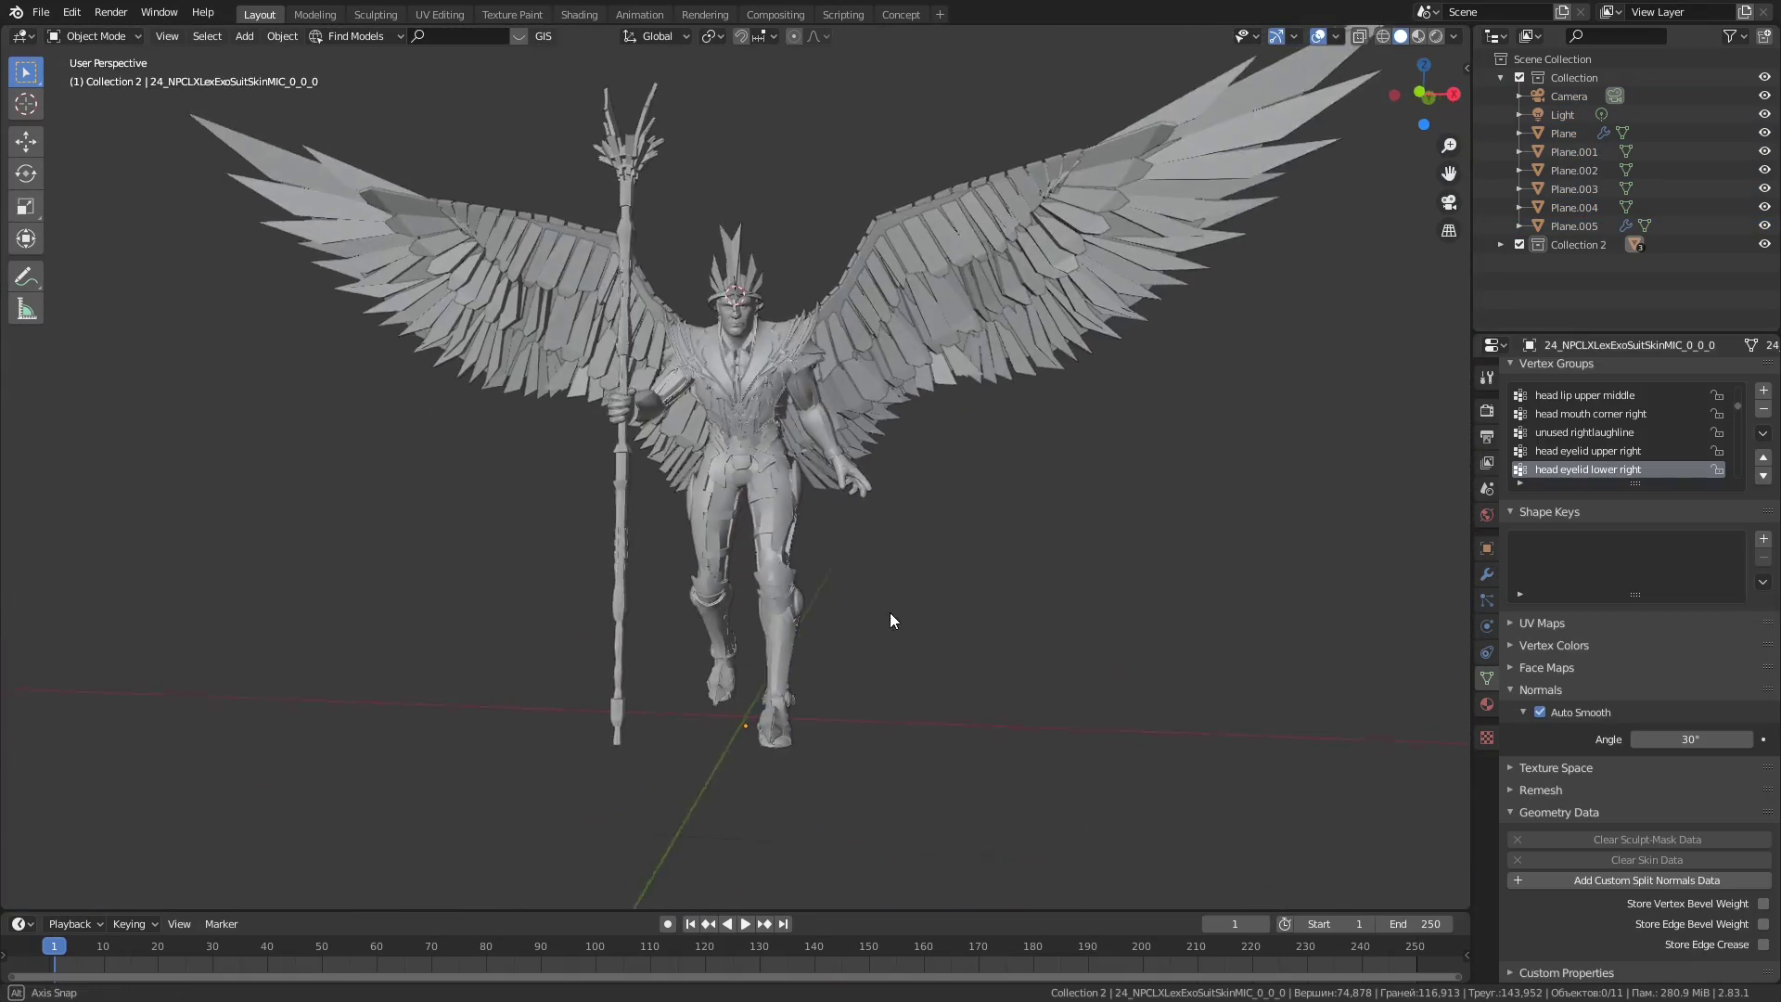
{"action": "mouse_move", "coordinate": [890, 620]}
{"action": "middle_mouse_down"}
{"action": "mouse_move", "coordinate": [1145, 430]}
{"action": "mouse_move", "coordinate": [315, 426]}
{"action": "mouse_move", "coordinate": [650, 475]}
{"action": "middle_mouse_up"}
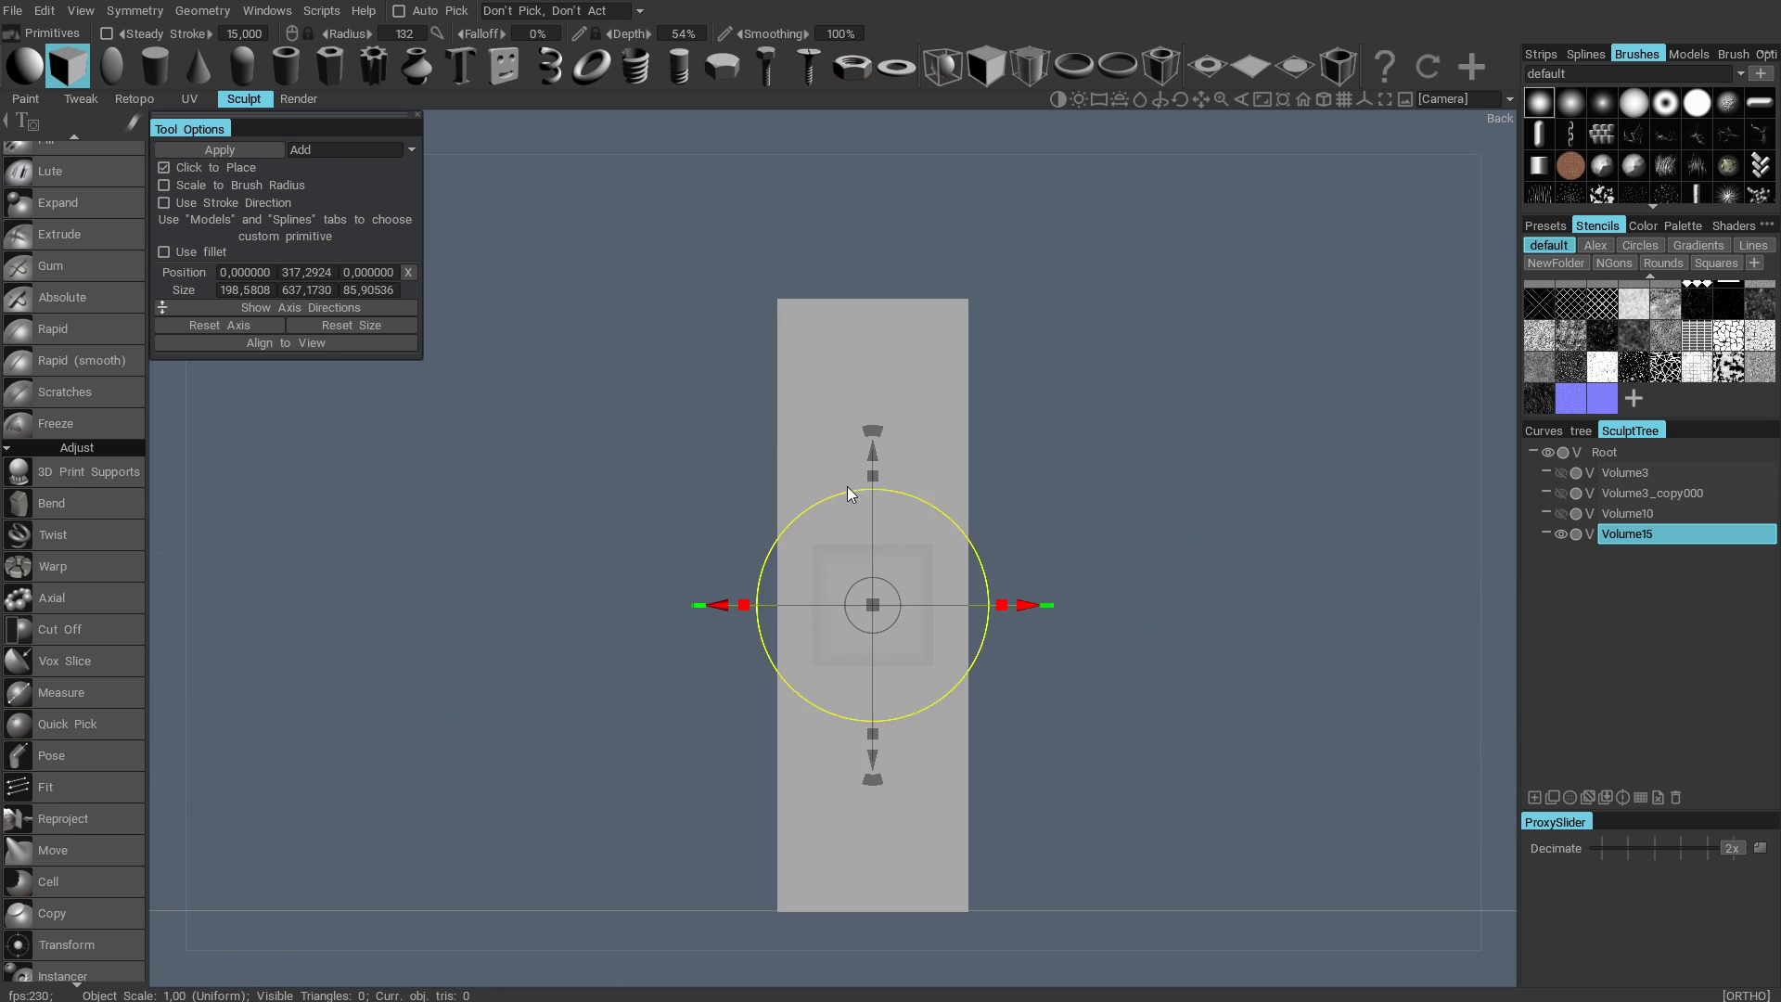
Step: Cut a rectangular notch out of the pillar using an Alex stencil
{"action": "left_click", "coordinate": [1602, 250]}
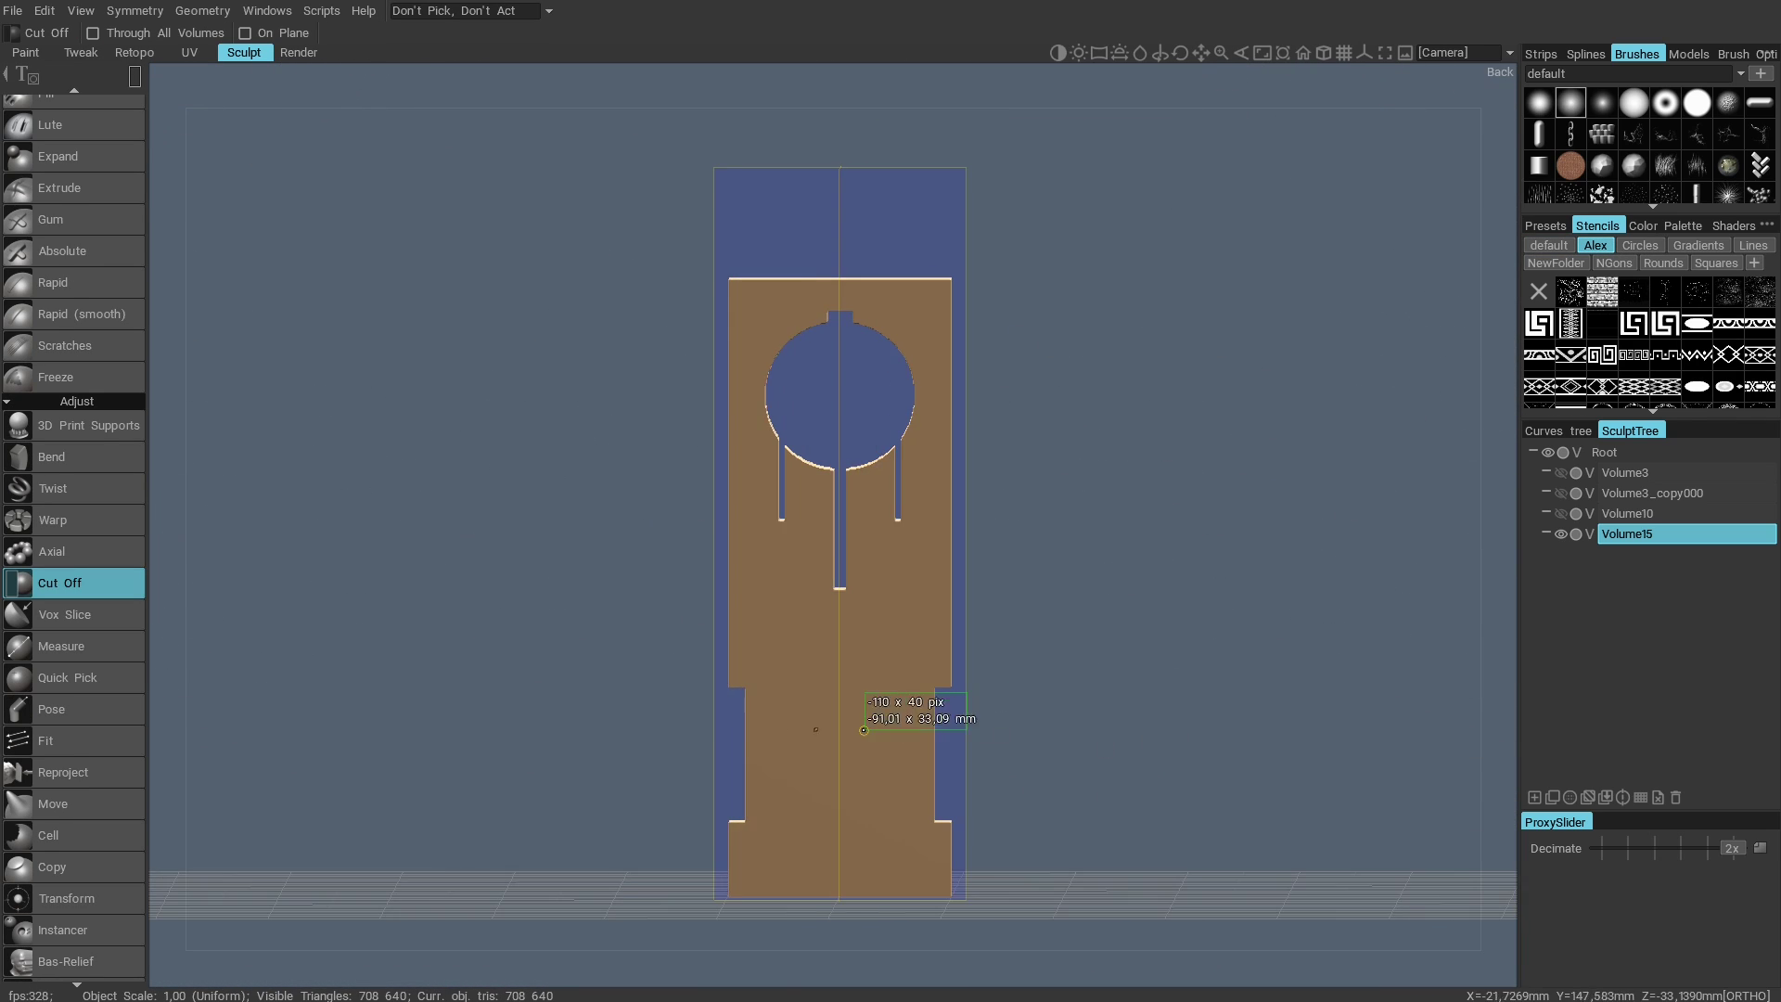
{"action": "left_click_drag", "start_coordinate": [864, 730], "coordinate": [1120, 679]}
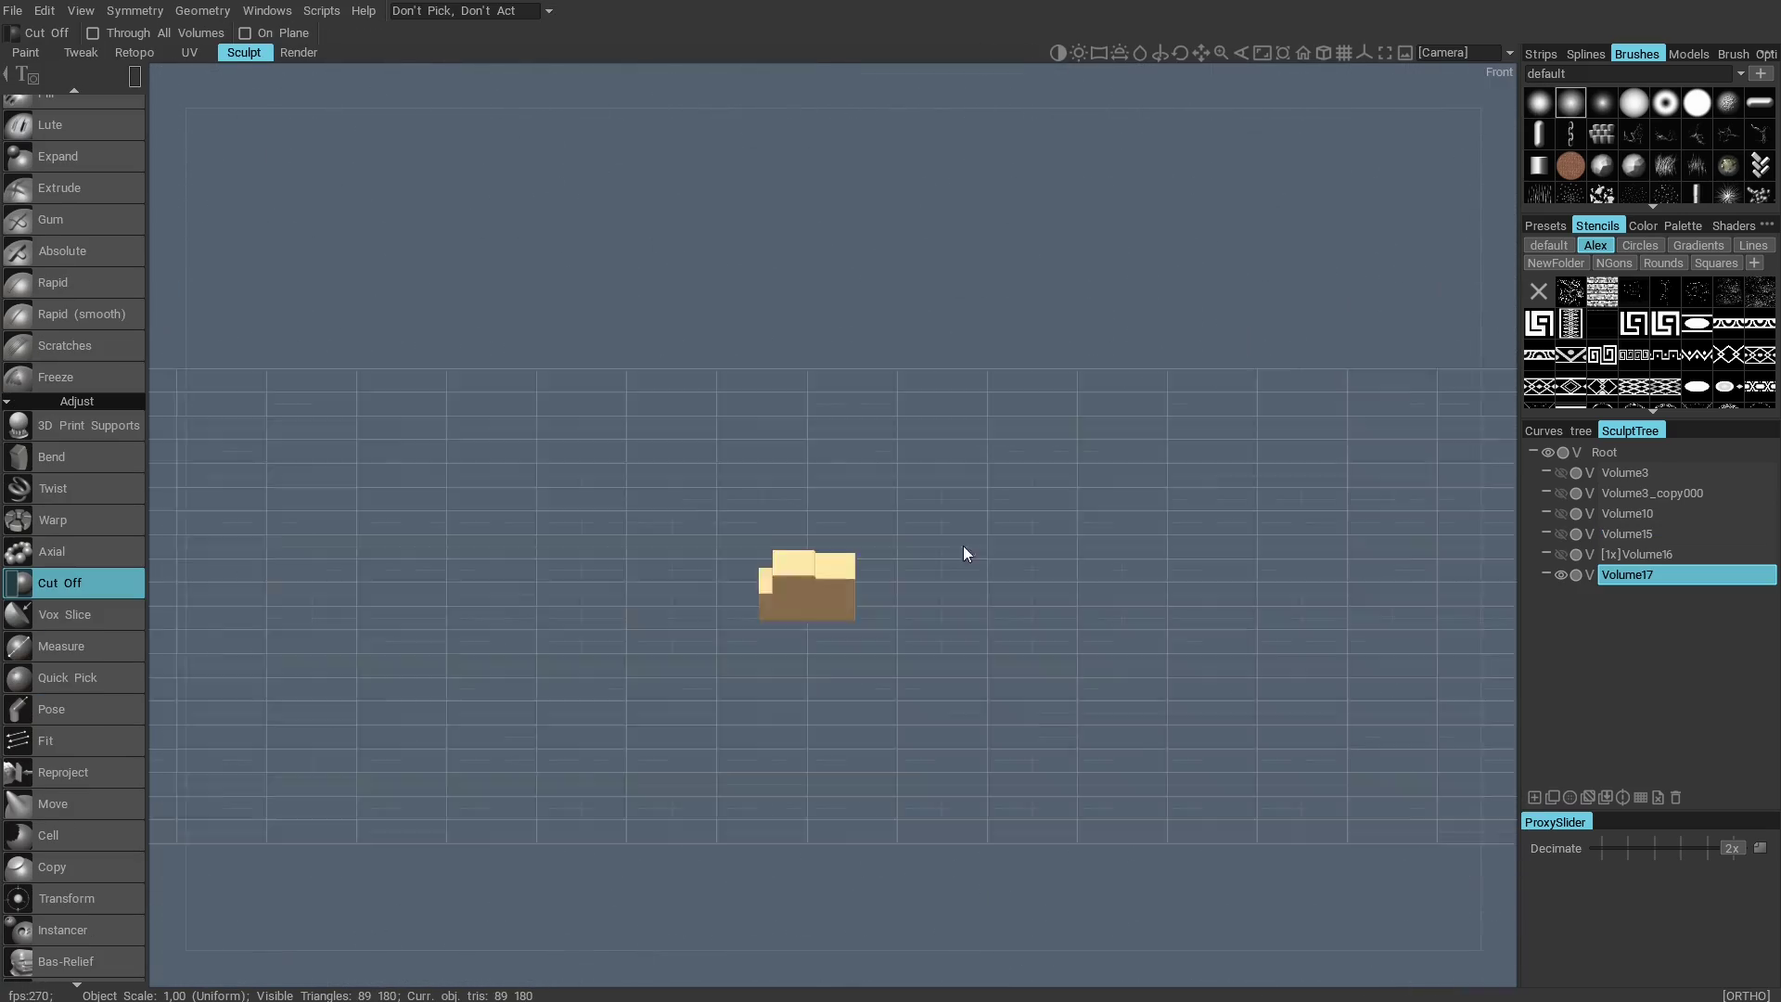
{"action": "key", "text": "Return"}
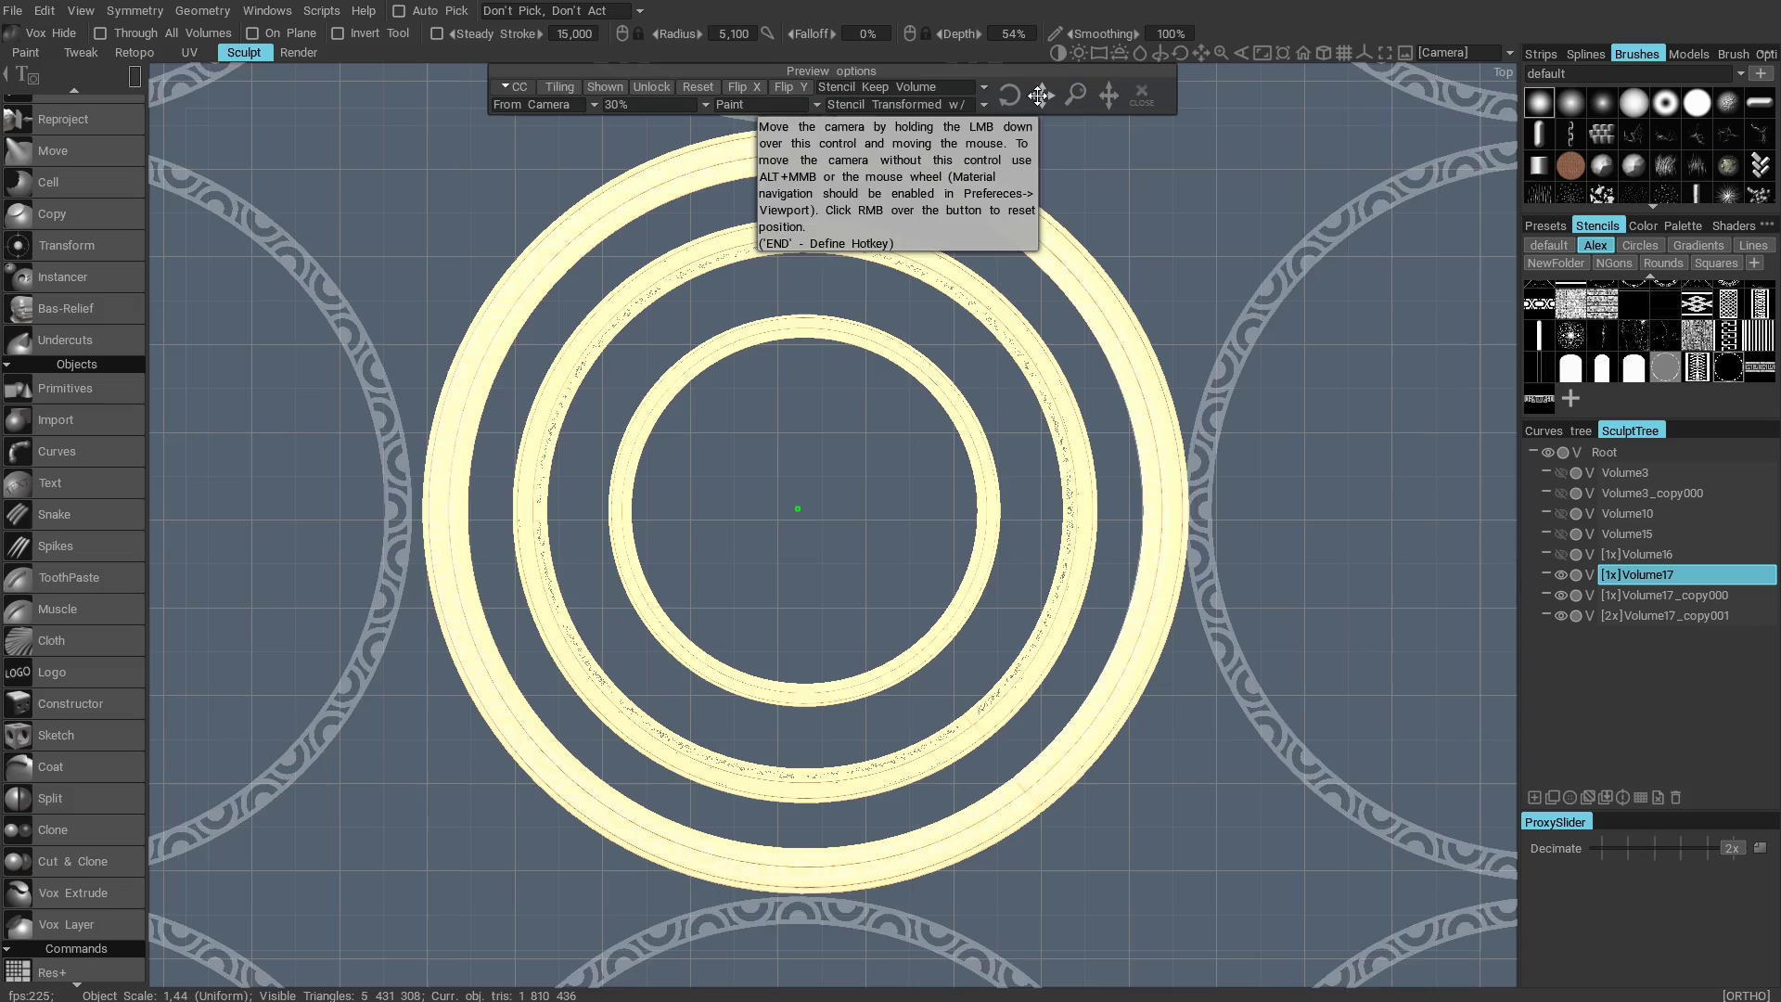
Step: On Volume17_copy000, rescale the stencil and fit the Greek-key pattern to the next ring
{"action": "scroll", "coordinate": [534, 244], "scroll_direction": "down", "scroll_amount": 1}
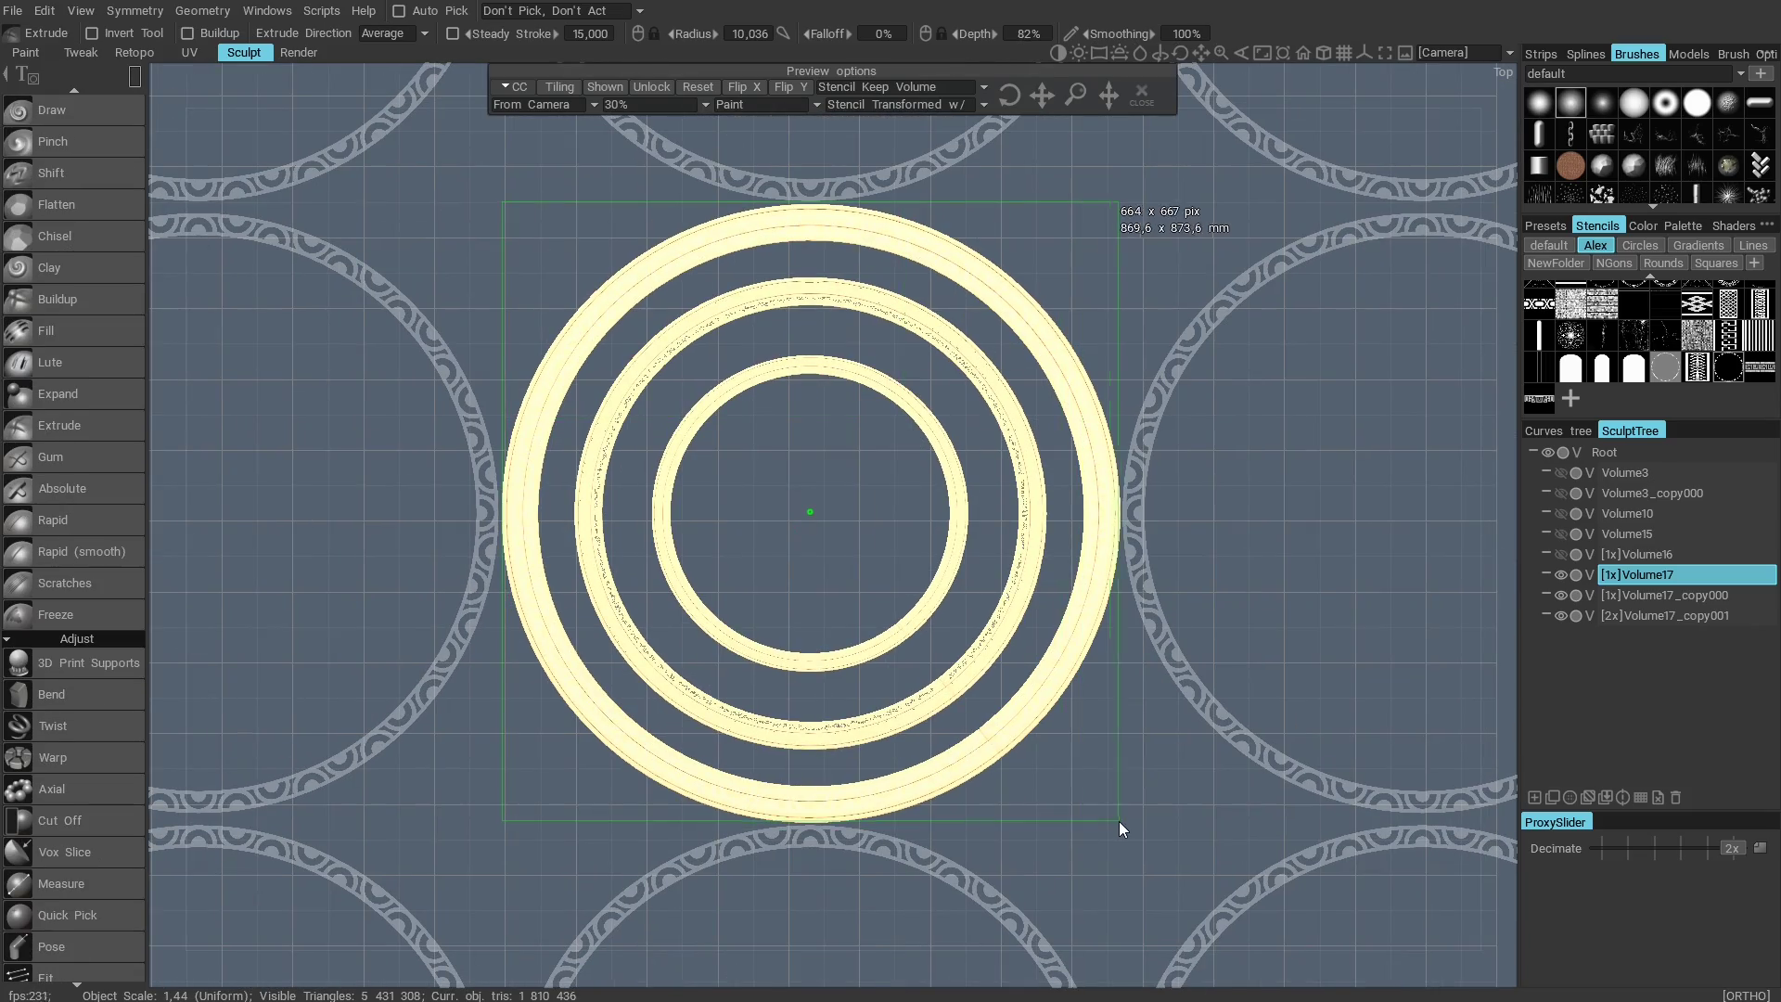
{"action": "left_click", "coordinate": [1664, 594]}
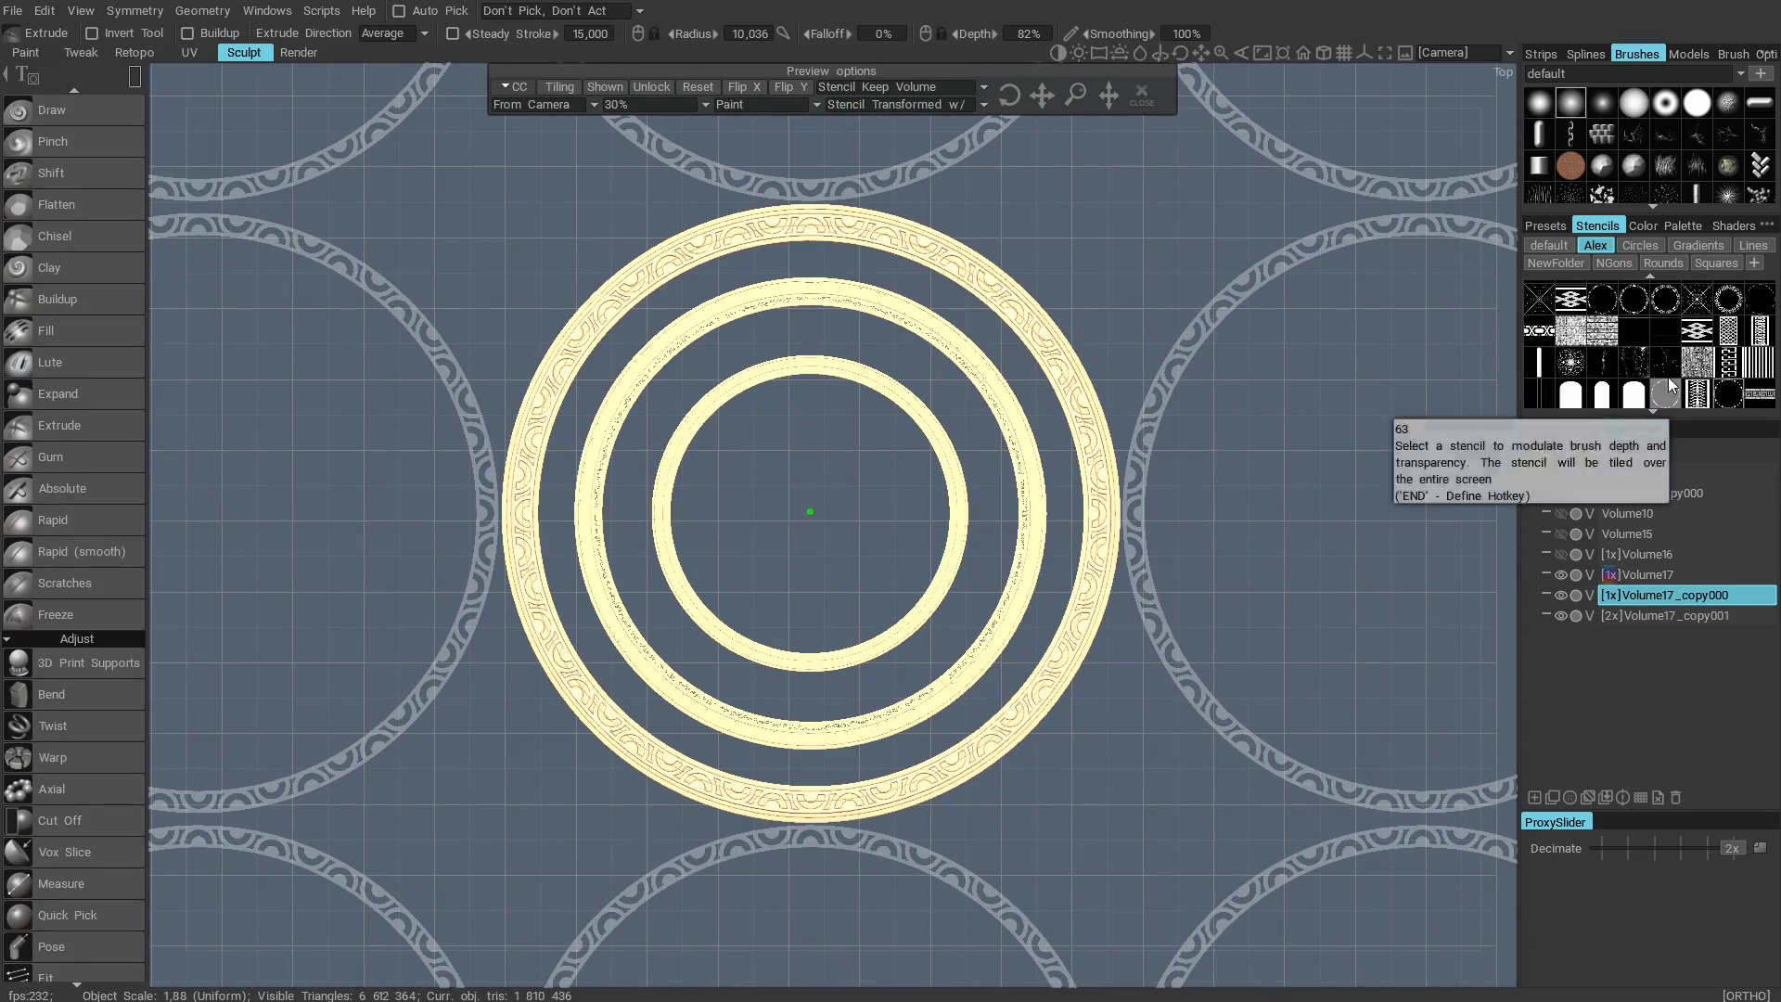
{"action": "right_click_drag", "start_coordinate": [1011, 217], "coordinate": [985, 374]}
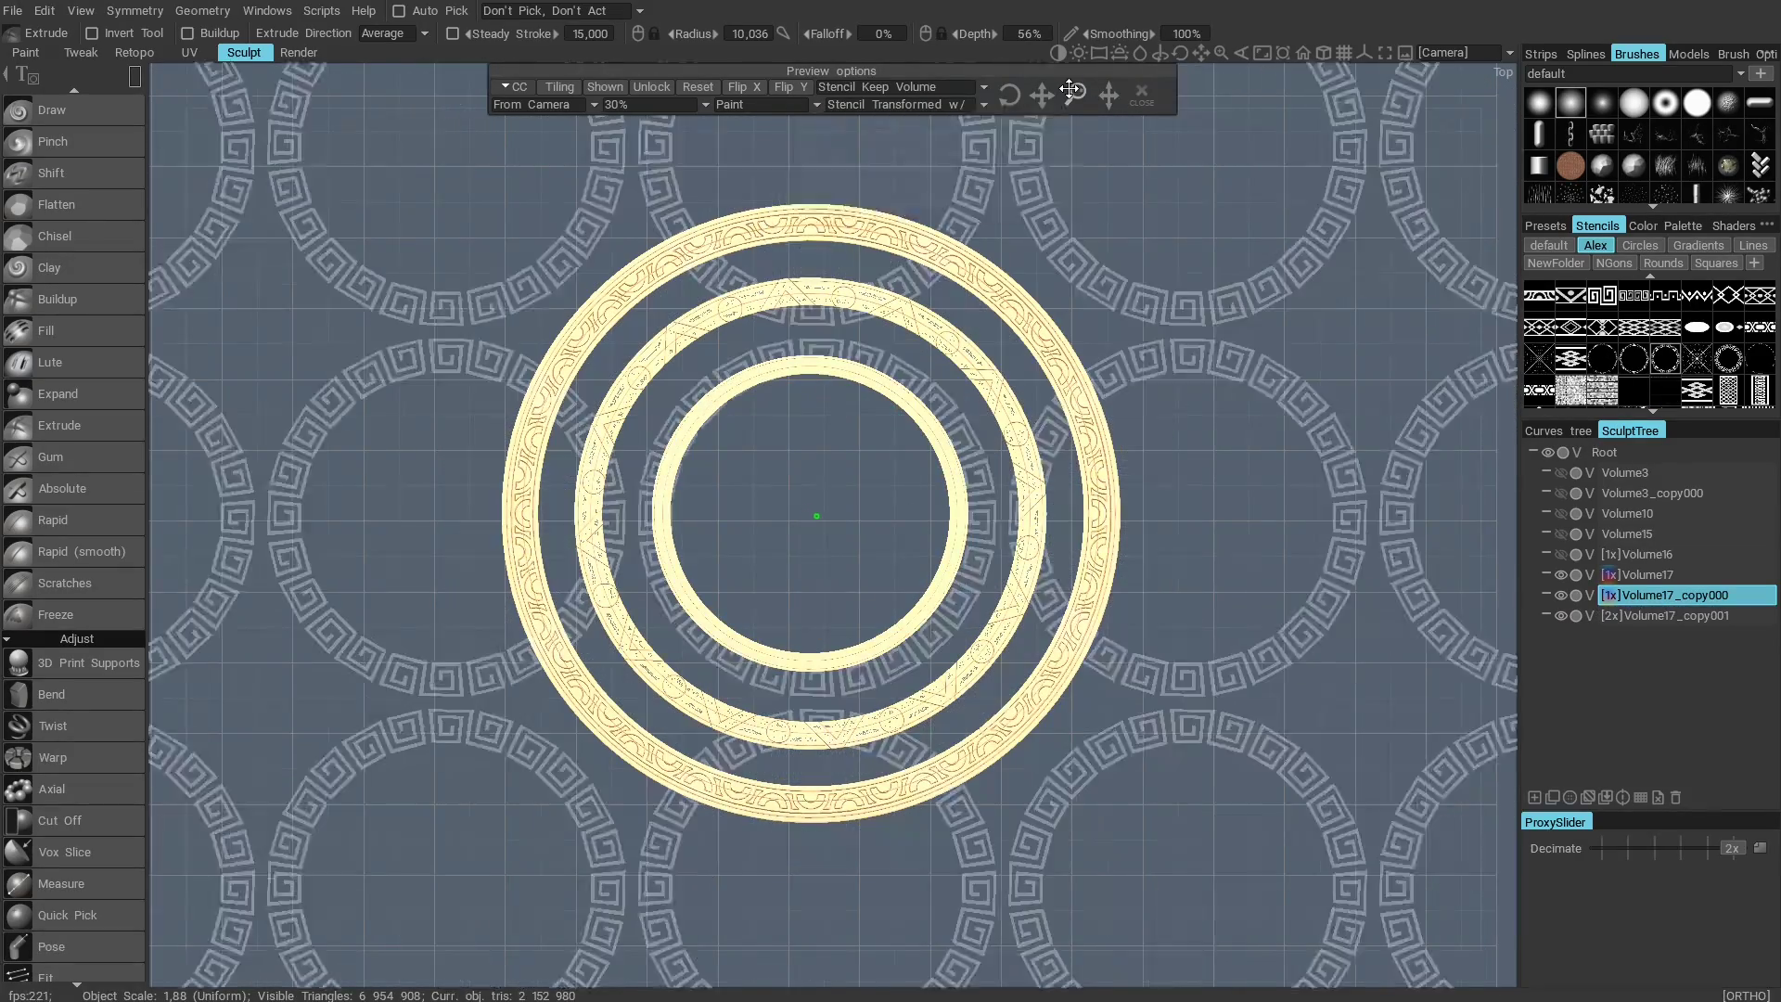
{"action": "left_click_drag", "start_coordinate": [1070, 89], "coordinate": [687, 380]}
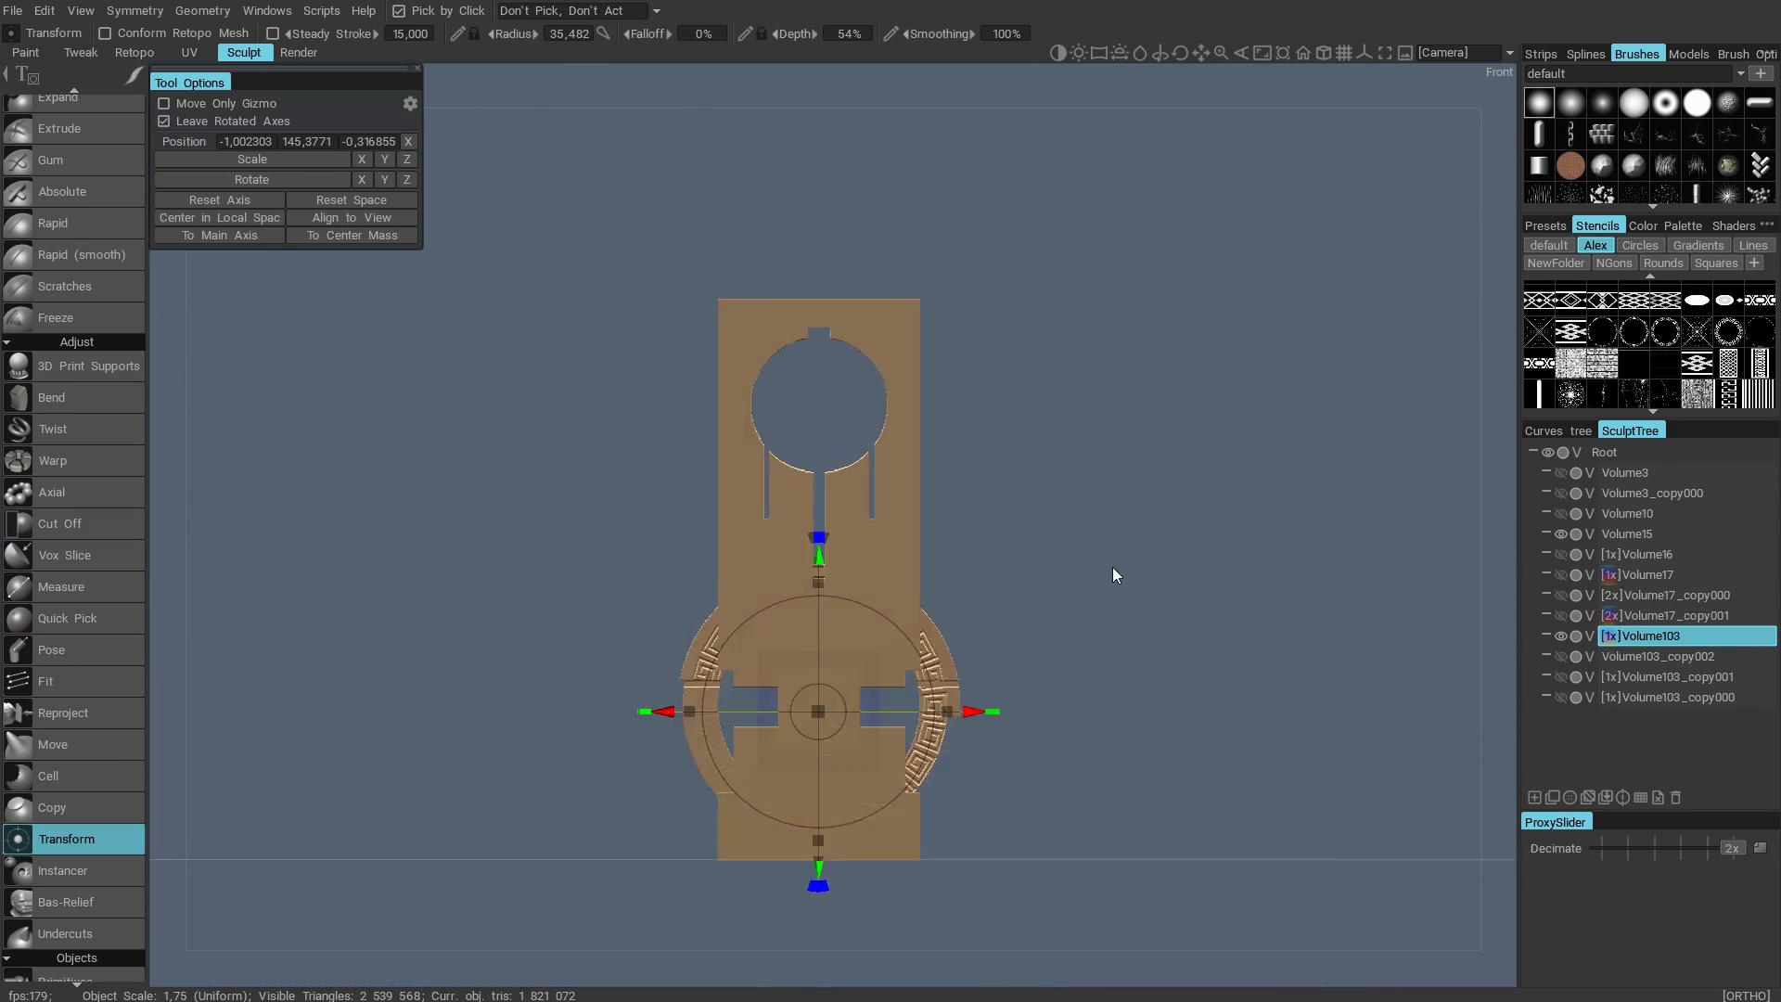
Step: Nudge the ring into place on the pillar and stamp a tall rectangular region onto it
{"action": "left_click_drag", "start_coordinate": [828, 350], "coordinate": [833, 375]}
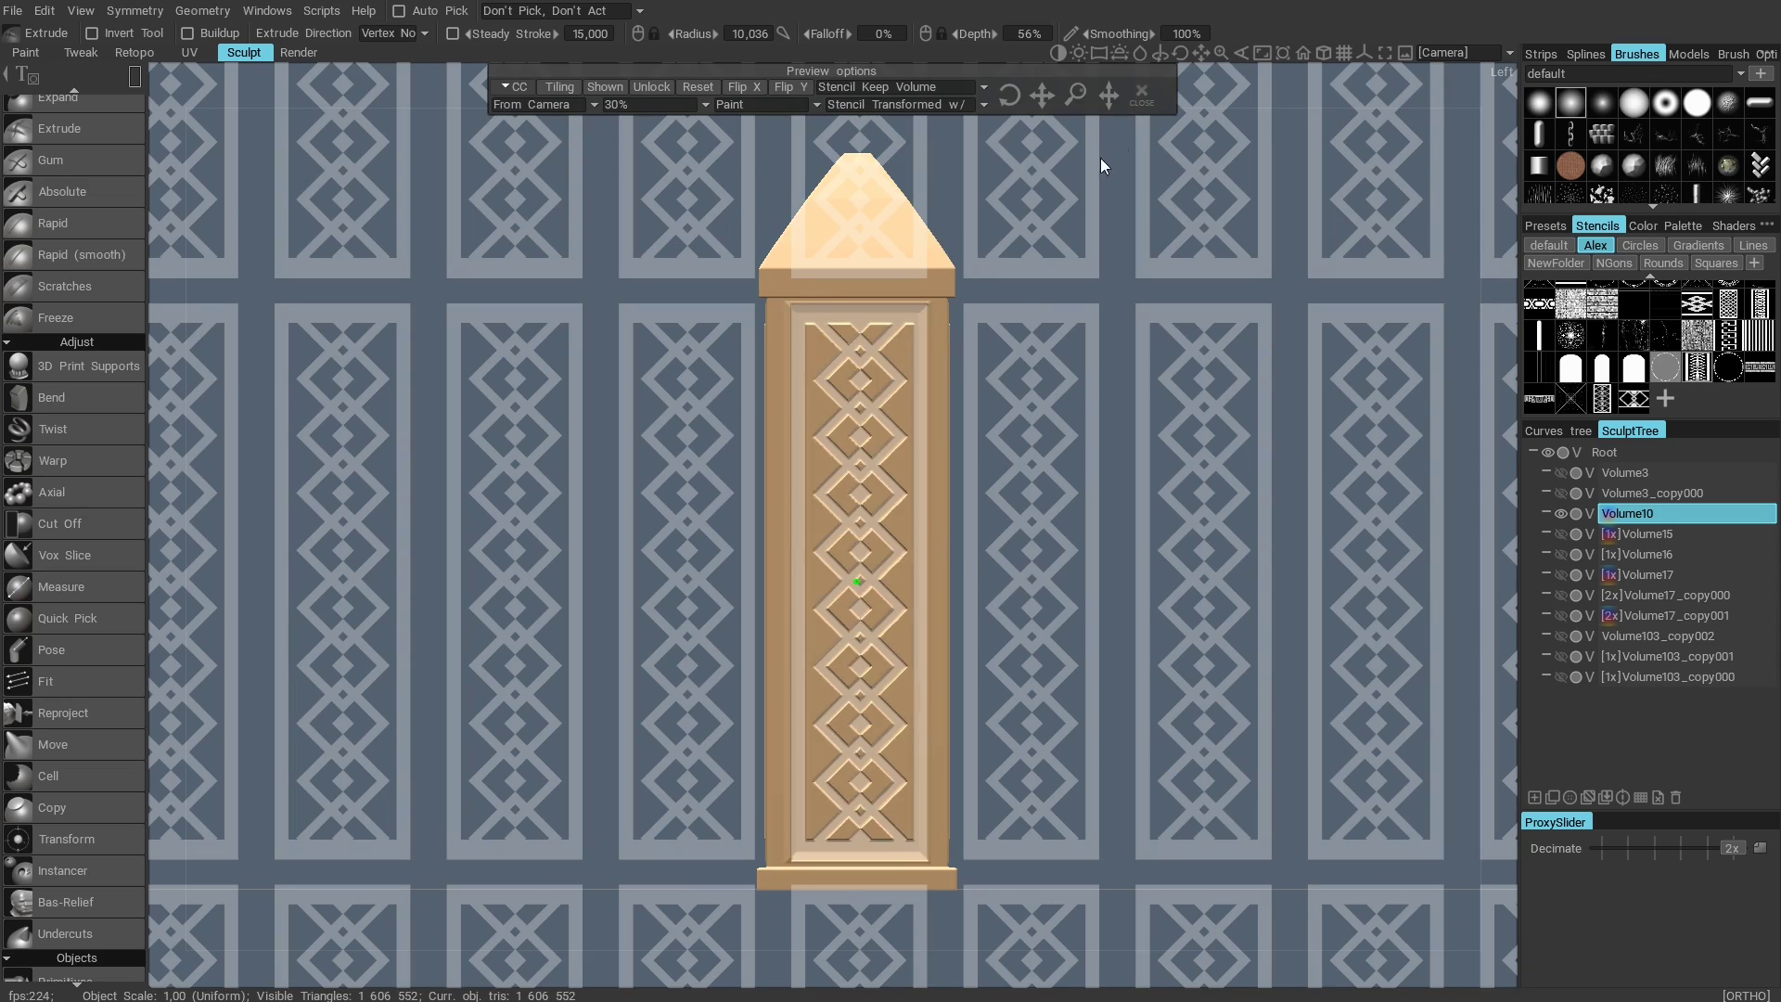
{"action": "left_click_drag", "start_coordinate": [781, 299], "coordinate": [926, 859]}
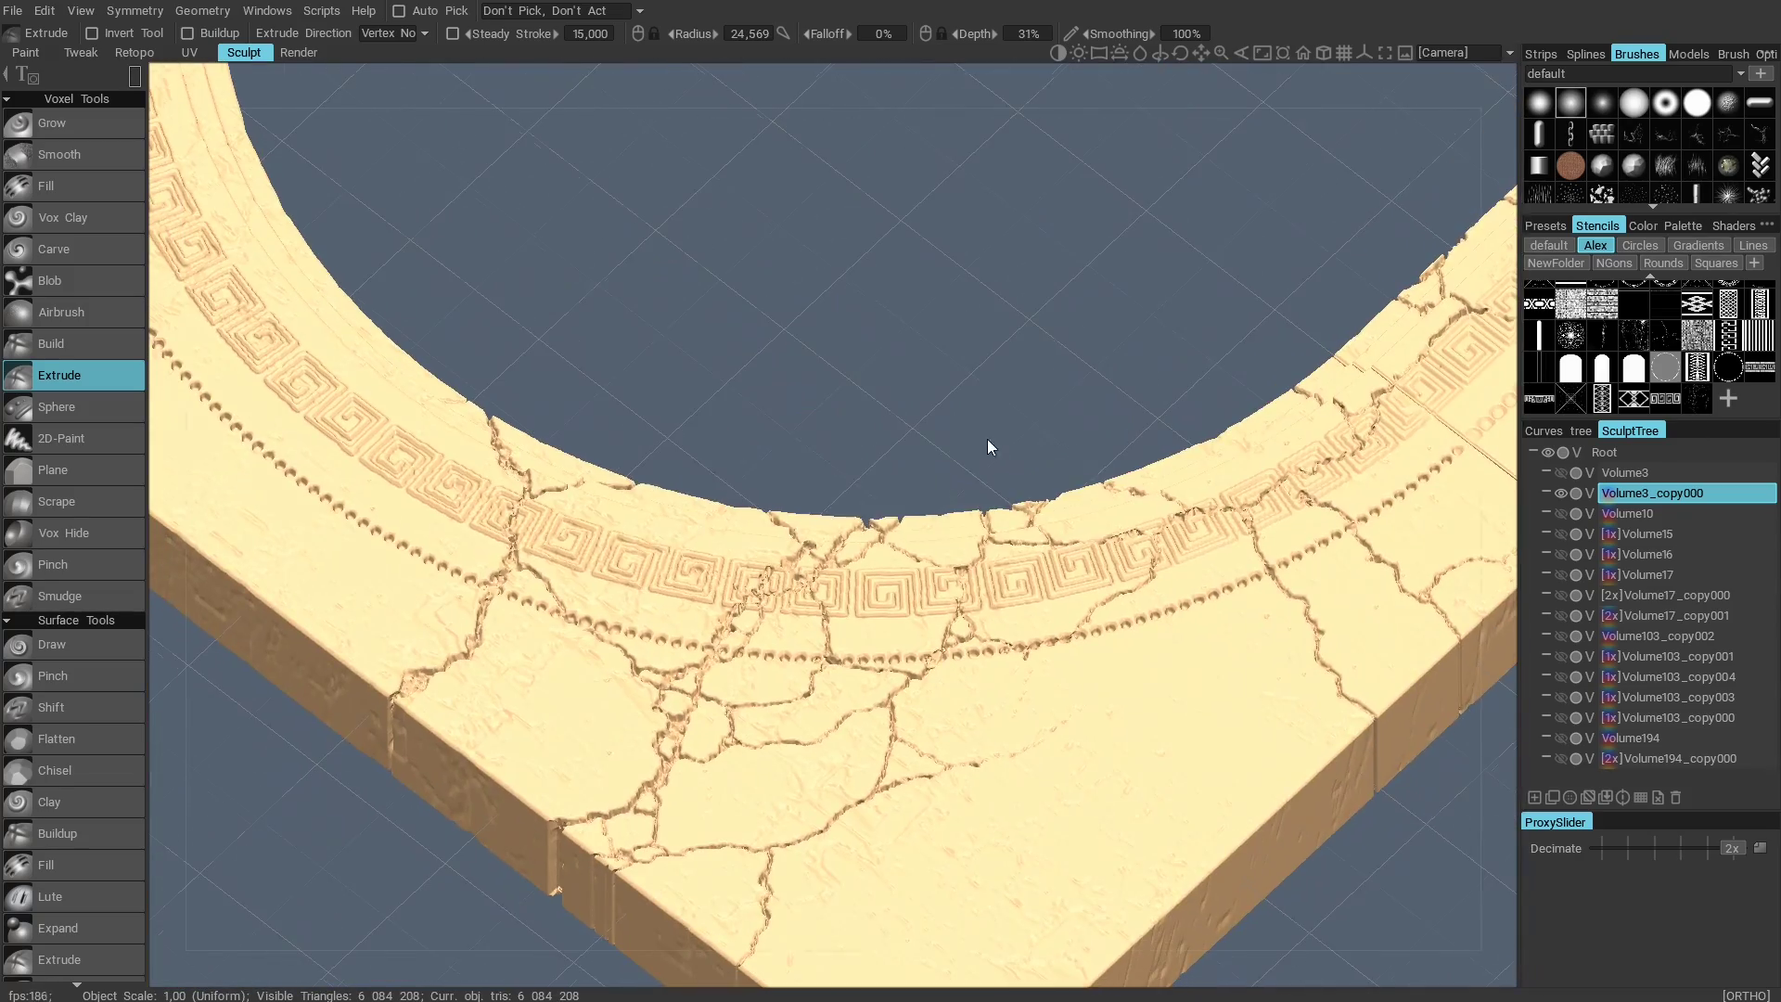
Step: Undo the crack sculpting on the arch to compare the result
{"action": "key", "text": "ctrl+z"}
{"action": "key", "text": "ctrl+z"}
{"action": "key", "text": "ctrl+z"}
{"action": "key", "text": "ctrl+z"}
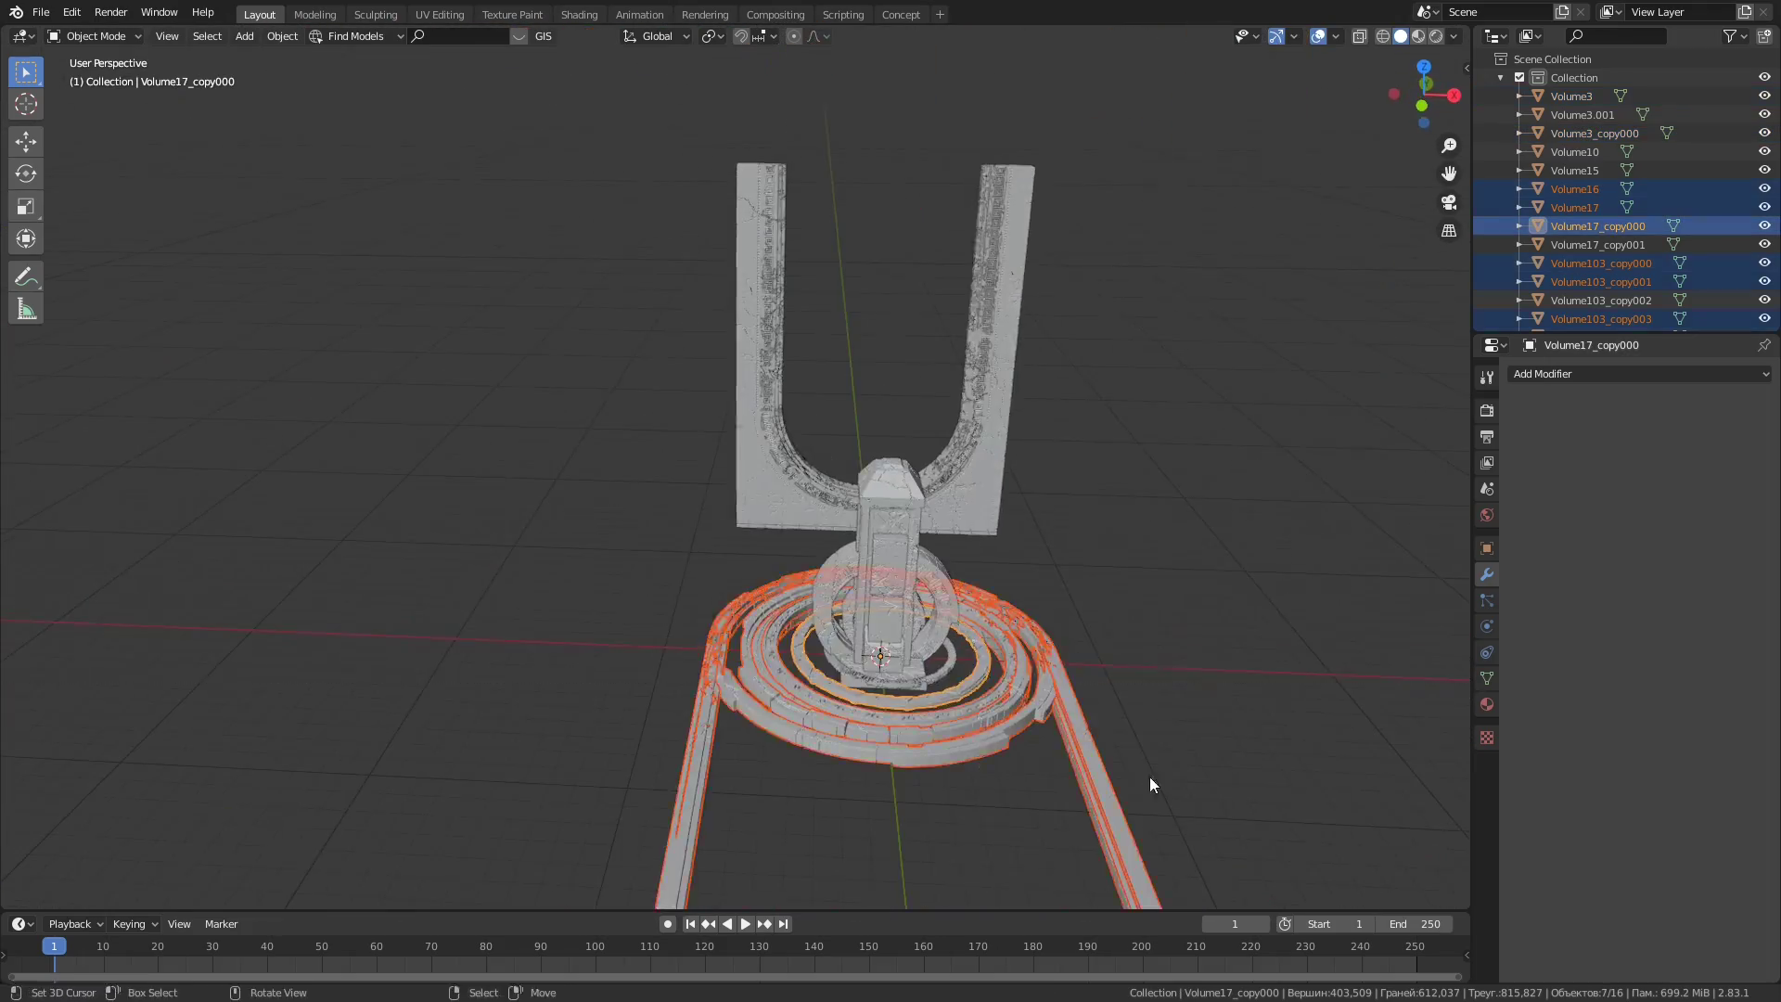
Step: Move the rings down and reposition the column, checking the layout from front and top views
{"action": "scroll", "coordinate": [1027, 553], "scroll_direction": "up", "scroll_amount": 5}
{"action": "key", "text": "g"}
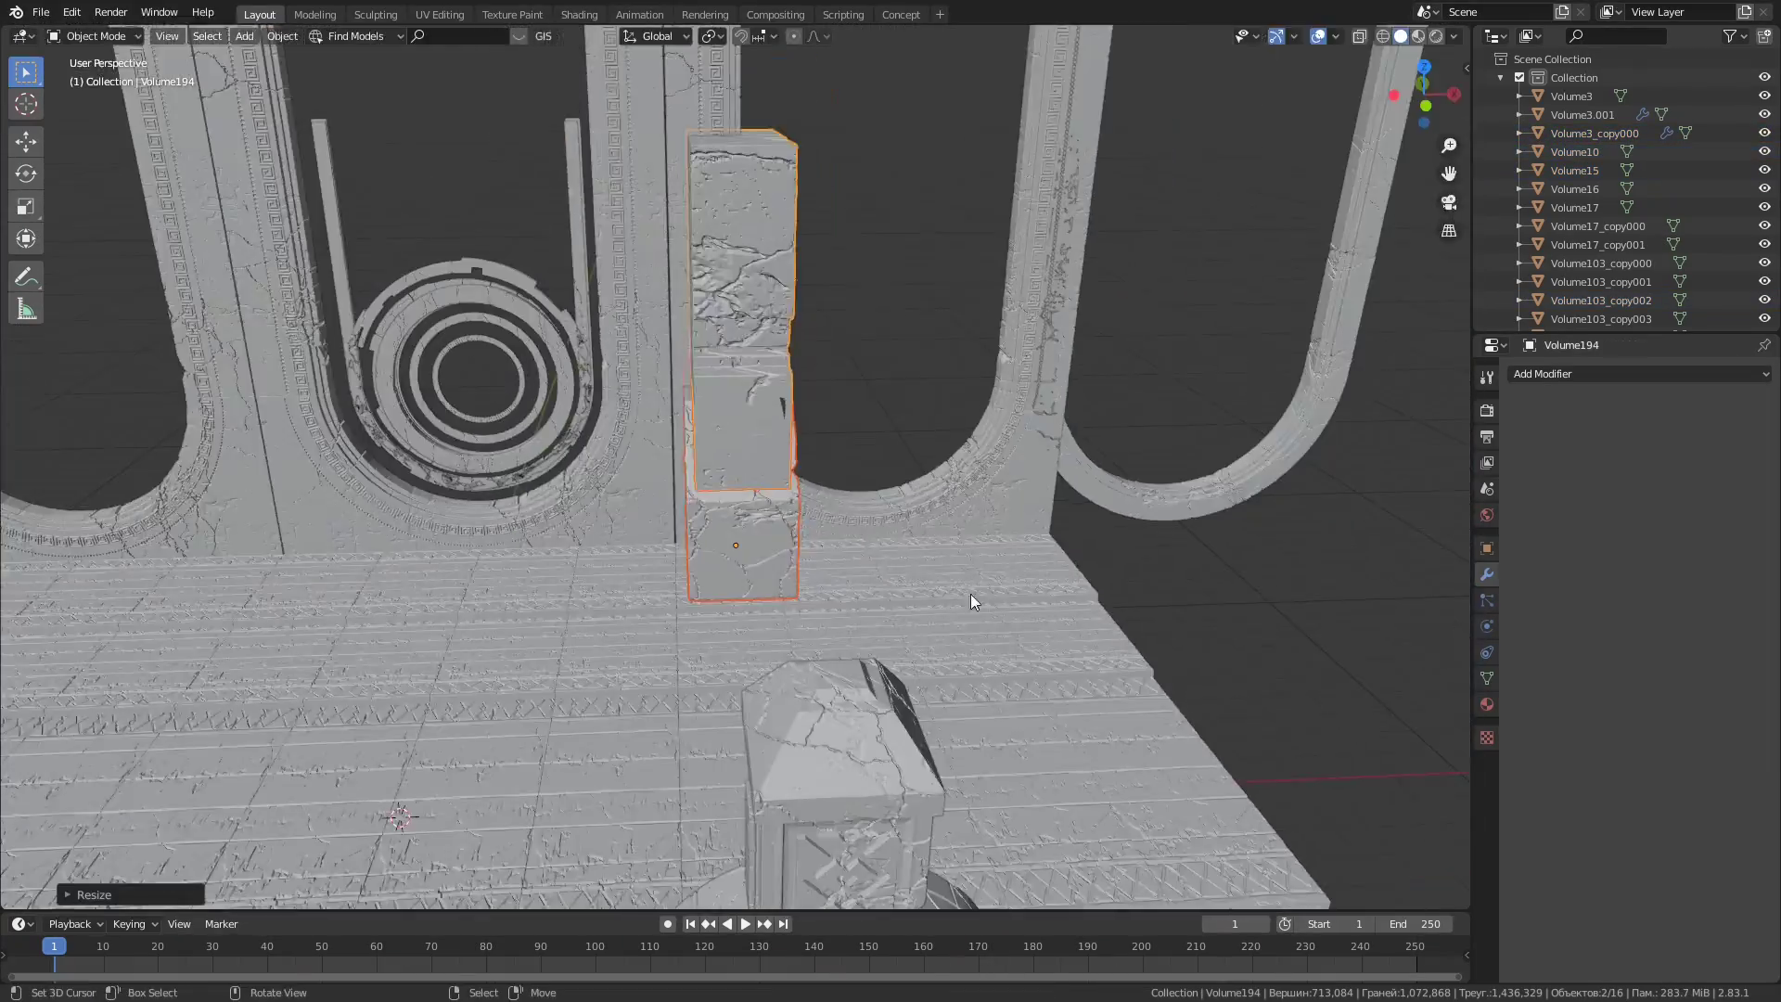
{"action": "key", "text": "KP_1"}
{"action": "mouse_move", "coordinate": [953, 556]}
{"action": "middle_mouse_down"}
{"action": "mouse_move", "coordinate": [942, 568]}
{"action": "mouse_move", "coordinate": [1001, 638]}
{"action": "middle_mouse_up"}
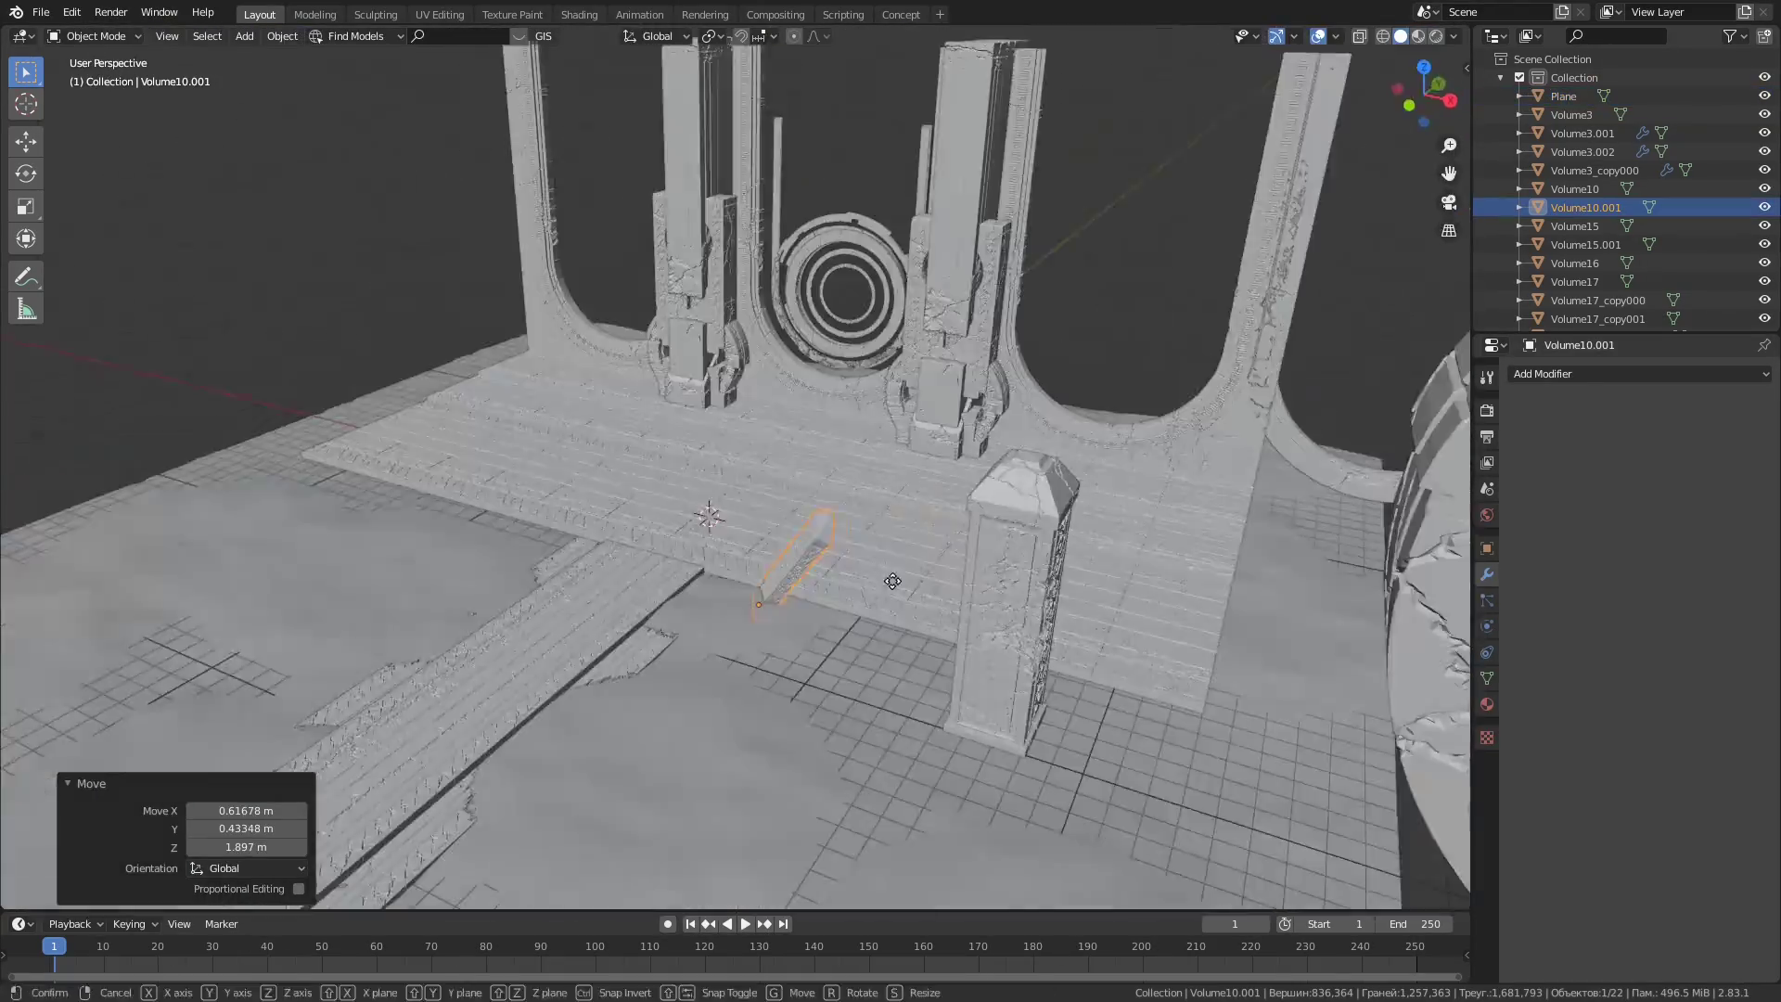
{"action": "left_click", "coordinate": [892, 581]}
{"action": "key", "text": "KP_7"}
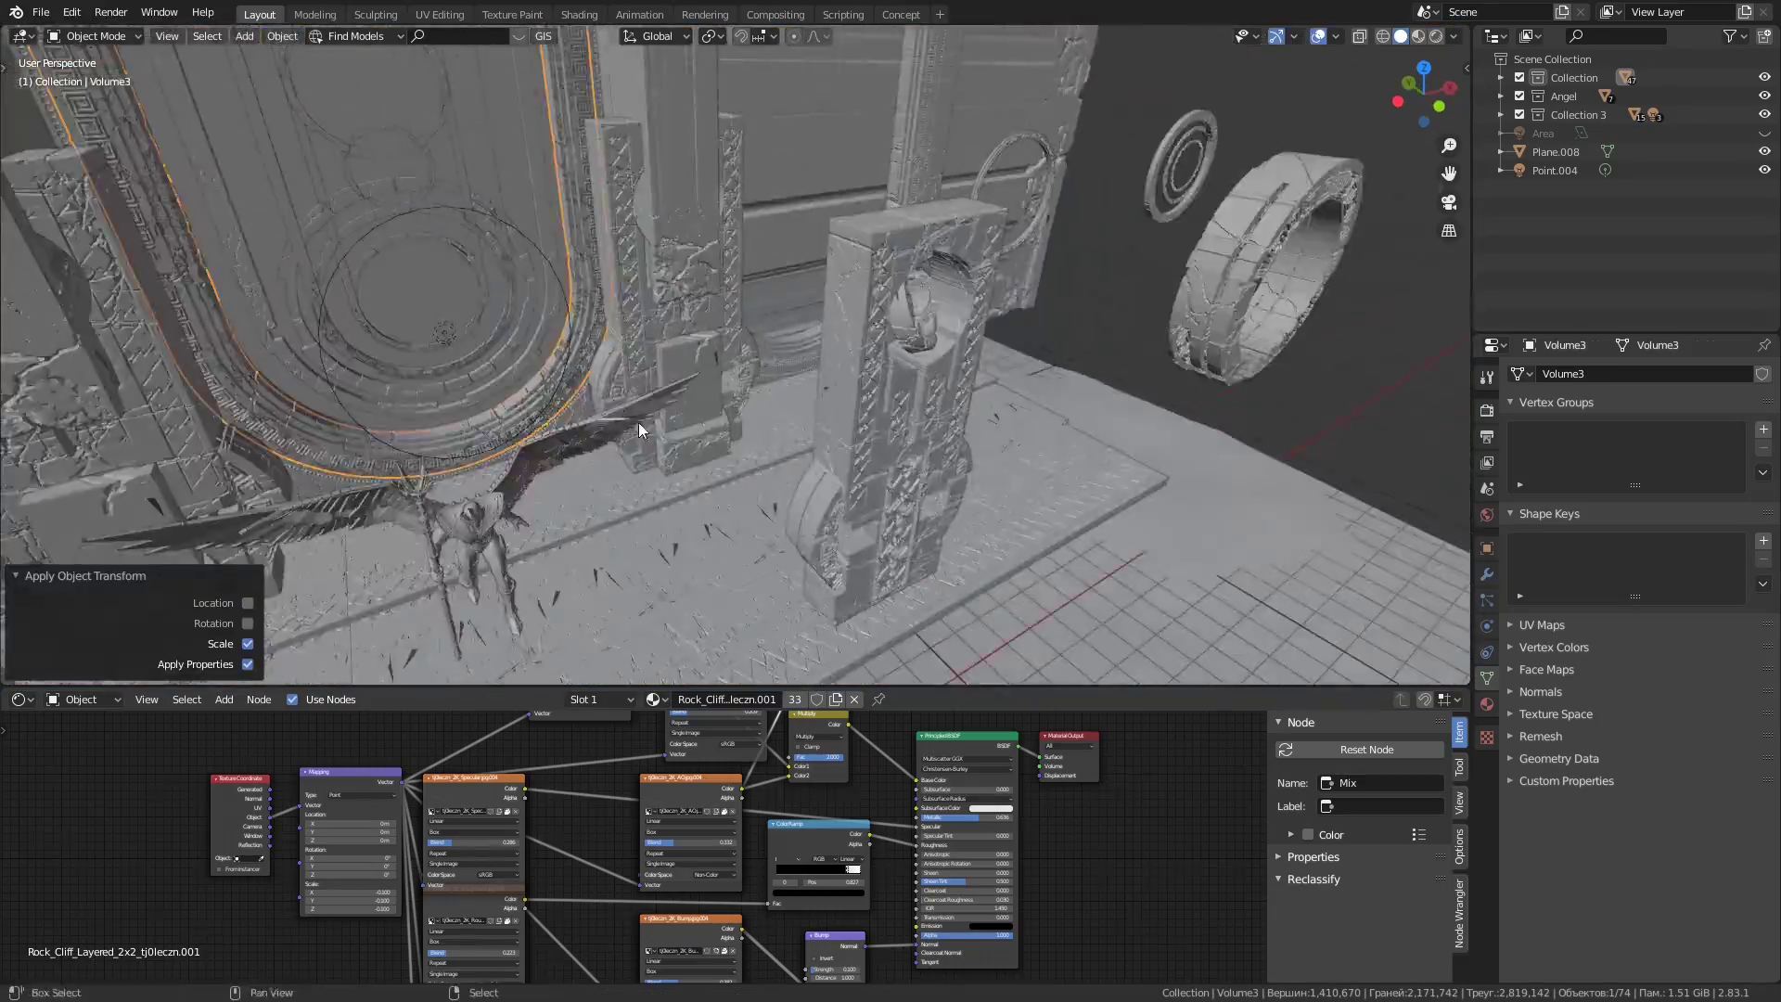
Step: Orbit the view to face the back wall and the angel
{"action": "middle_click_drag", "start_coordinate": [638, 421], "coordinate": [791, 490]}
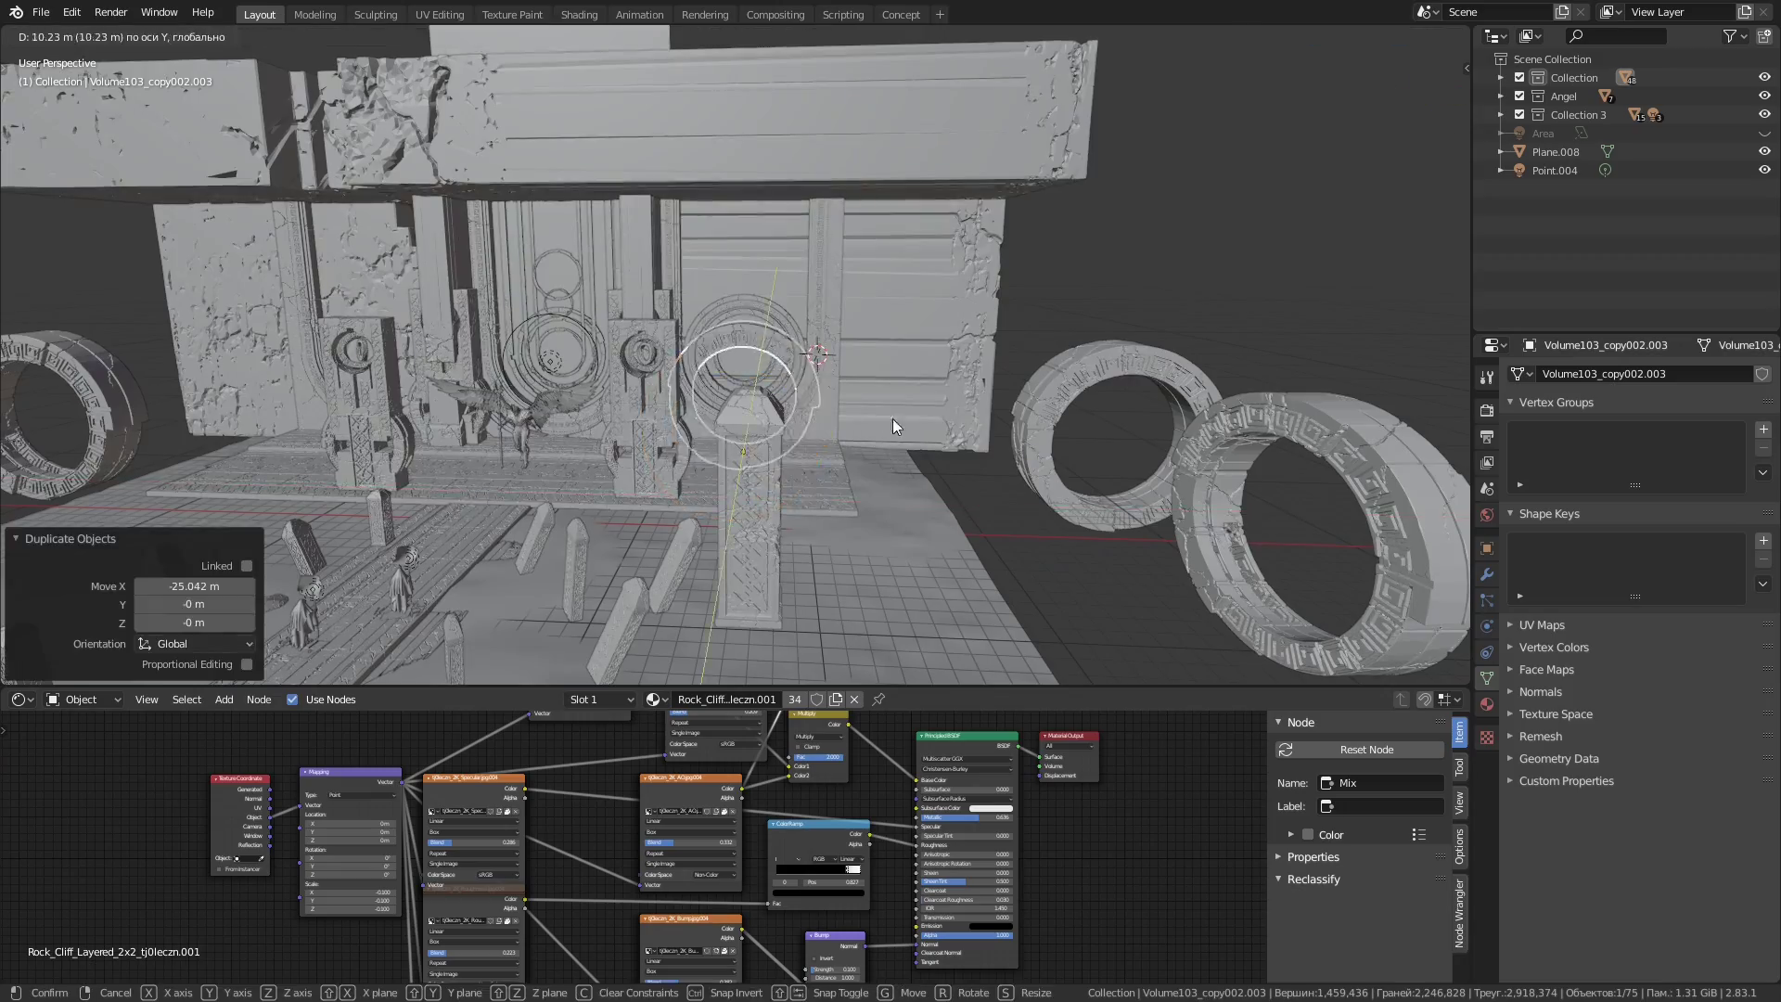
Step: Confirm the ornament's move, then select the circular wall ornament from a closer, lower angle
{"action": "left_click", "coordinate": [892, 419]}
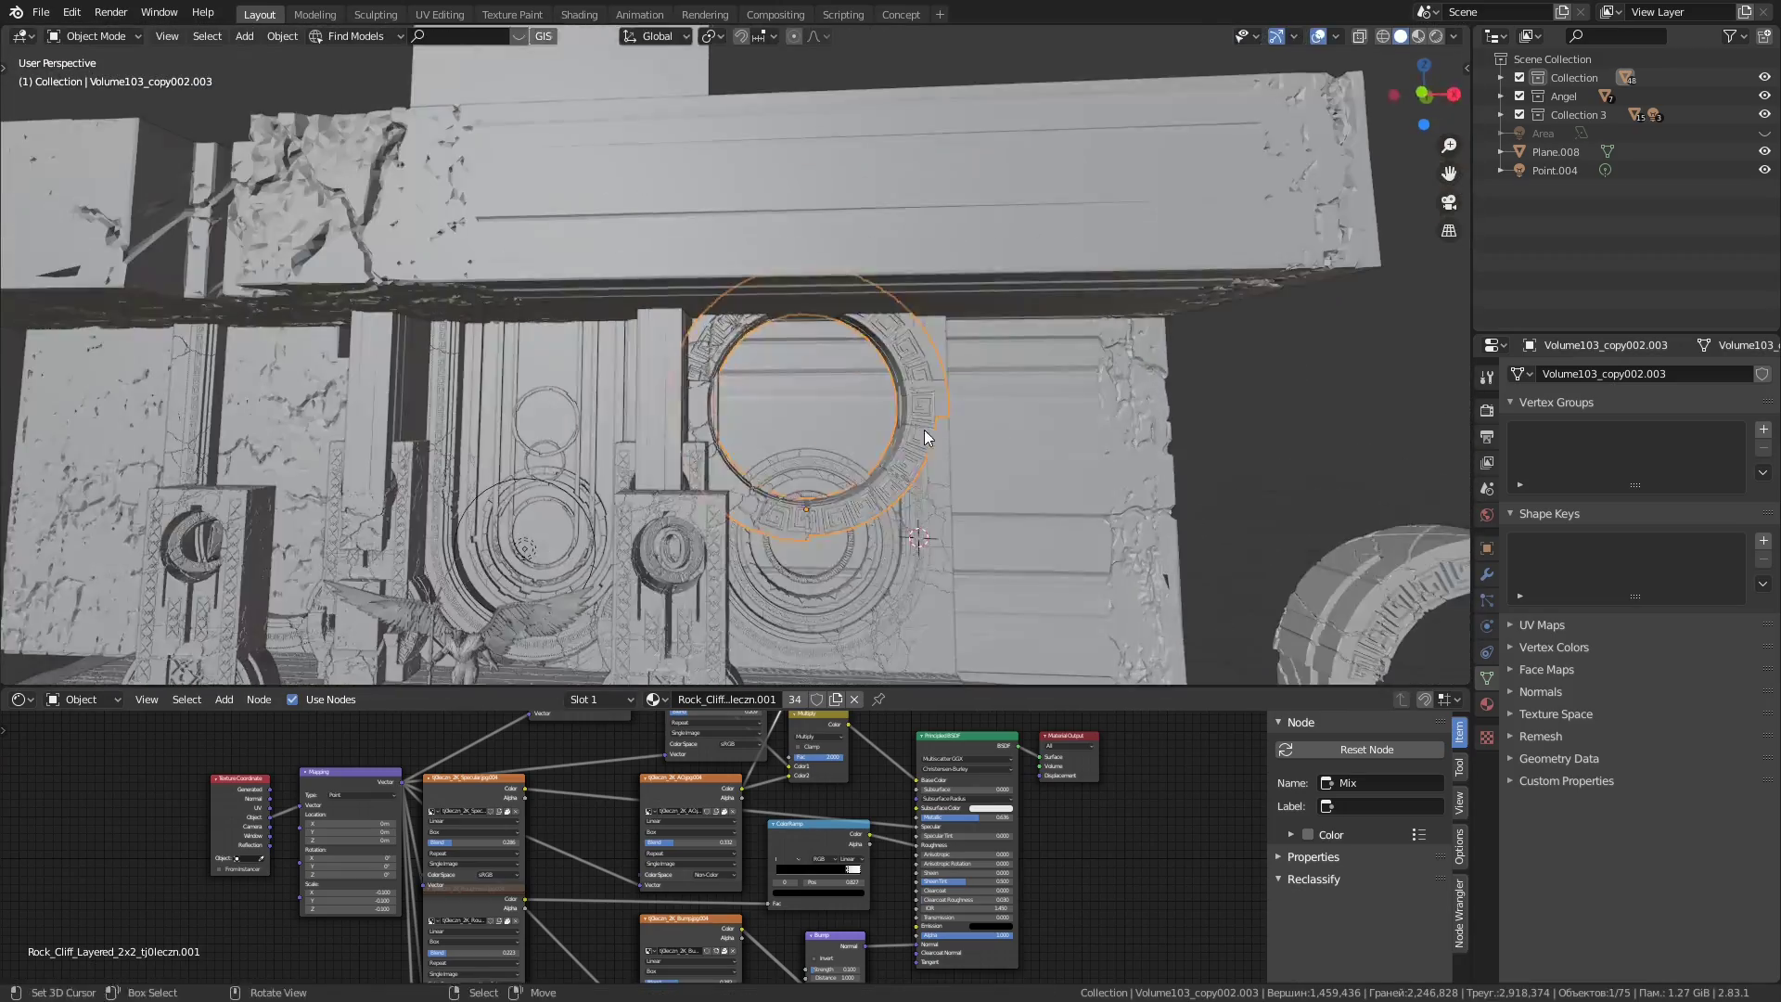
{"action": "middle_click_drag", "start_coordinate": [883, 473], "coordinate": [983, 598]}
{"action": "left_click", "coordinate": [983, 598]}
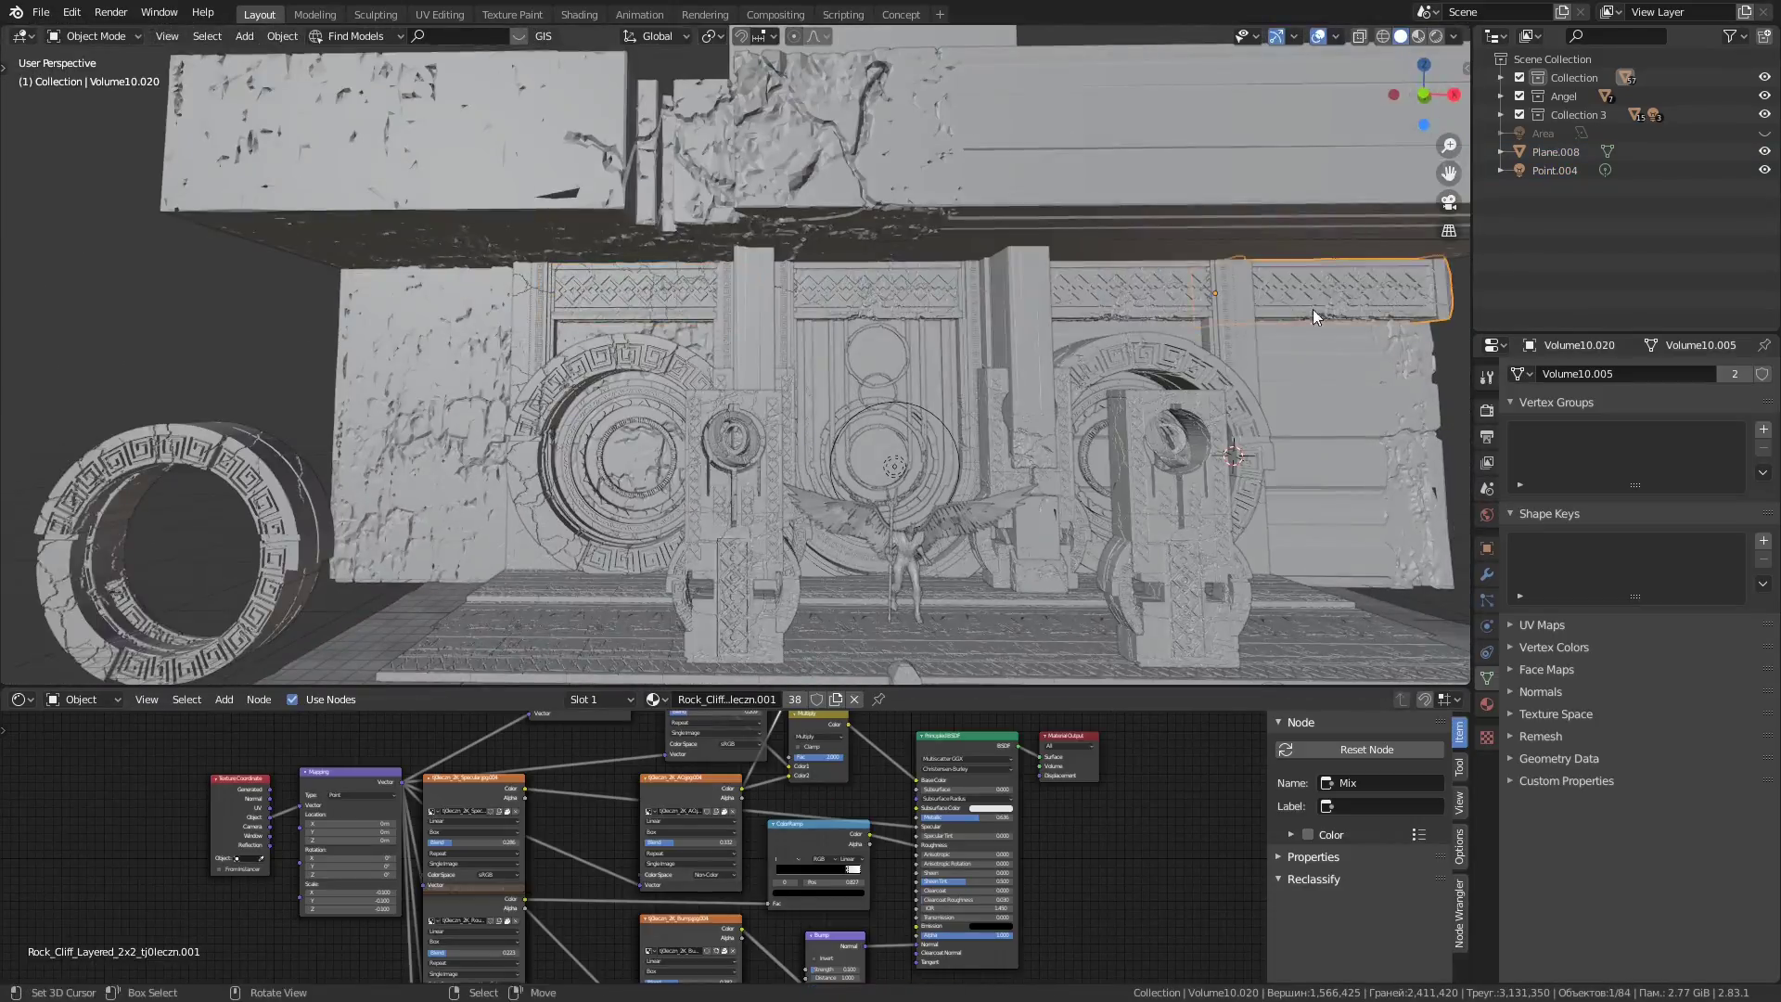
{"action": "middle_click_drag", "start_coordinate": [919, 222], "coordinate": [822, 322]}
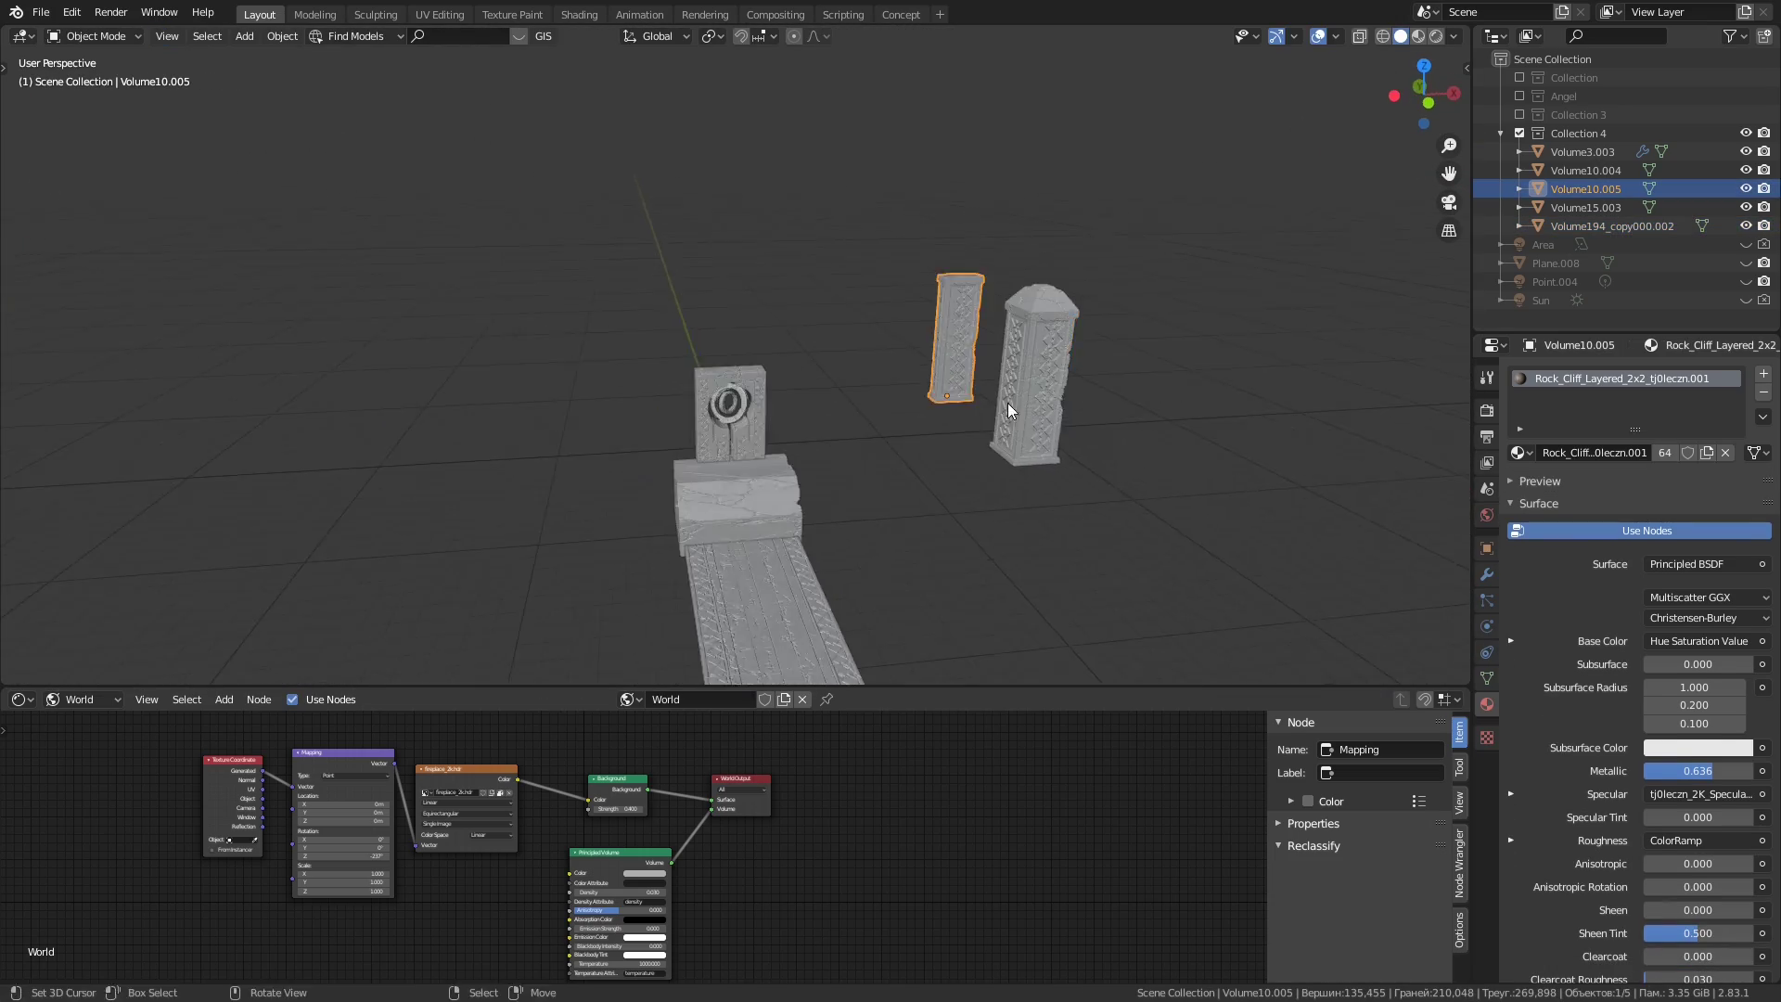
Step: Place the duplicated Volume10 pillar piece and make another copy beside it
{"action": "middle_click_drag", "start_coordinate": [1181, 477], "coordinate": [997, 480]}
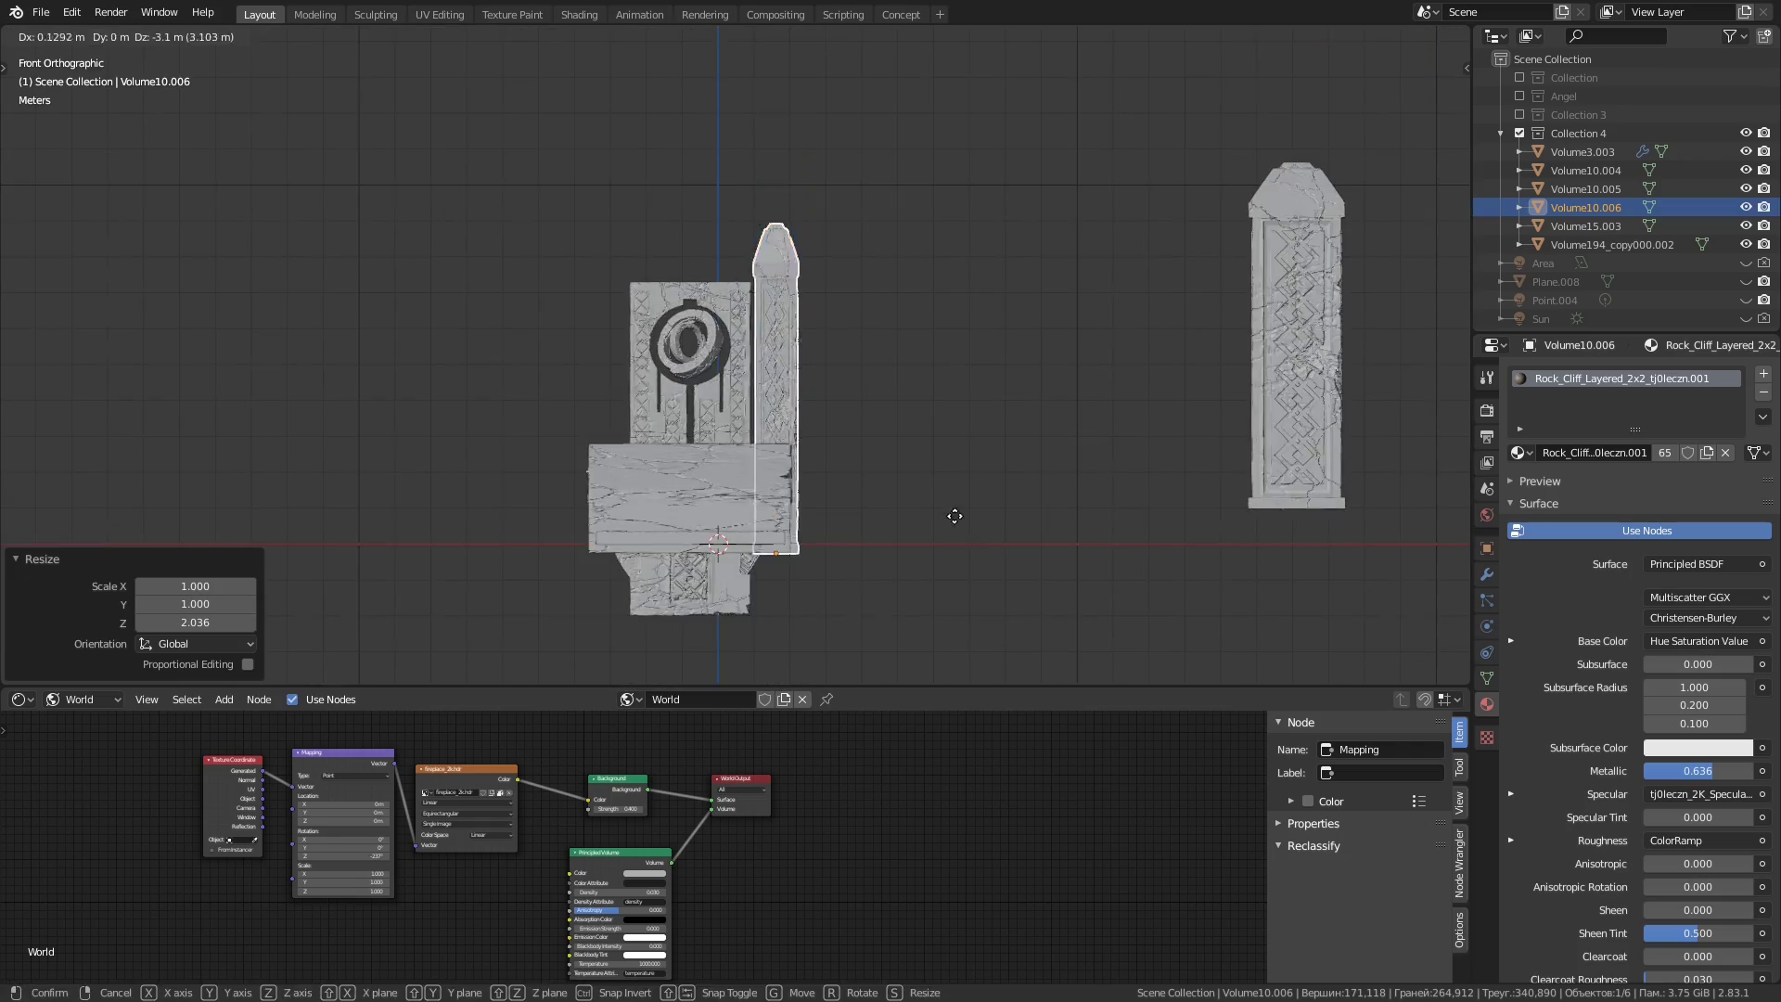
{"action": "left_click", "coordinate": [888, 444]}
{"action": "mouse_move", "coordinate": [888, 444]}
{"action": "middle_mouse_down"}
{"action": "mouse_move", "coordinate": [1038, 491]}
{"action": "mouse_move", "coordinate": [777, 234]}
{"action": "middle_mouse_up"}
{"action": "key", "text": "shift+d"}
{"action": "left_click", "coordinate": [1042, 497]}
{"action": "key", "text": "Tab"}
Step: Duplicate the pillar piece again and scale the new post into place
{"action": "mouse_move", "coordinate": [1126, 444]}
{"action": "middle_mouse_down"}
{"action": "mouse_move", "coordinate": [807, 452]}
{"action": "mouse_move", "coordinate": [1133, 396]}
{"action": "middle_mouse_up"}
{"action": "key", "text": "shift+d"}
{"action": "left_click", "coordinate": [881, 450]}
{"action": "scroll", "coordinate": [807, 452], "scroll_direction": "down", "scroll_amount": 5}
{"action": "scroll", "coordinate": [1132, 396], "scroll_direction": "up", "scroll_amount": 6}
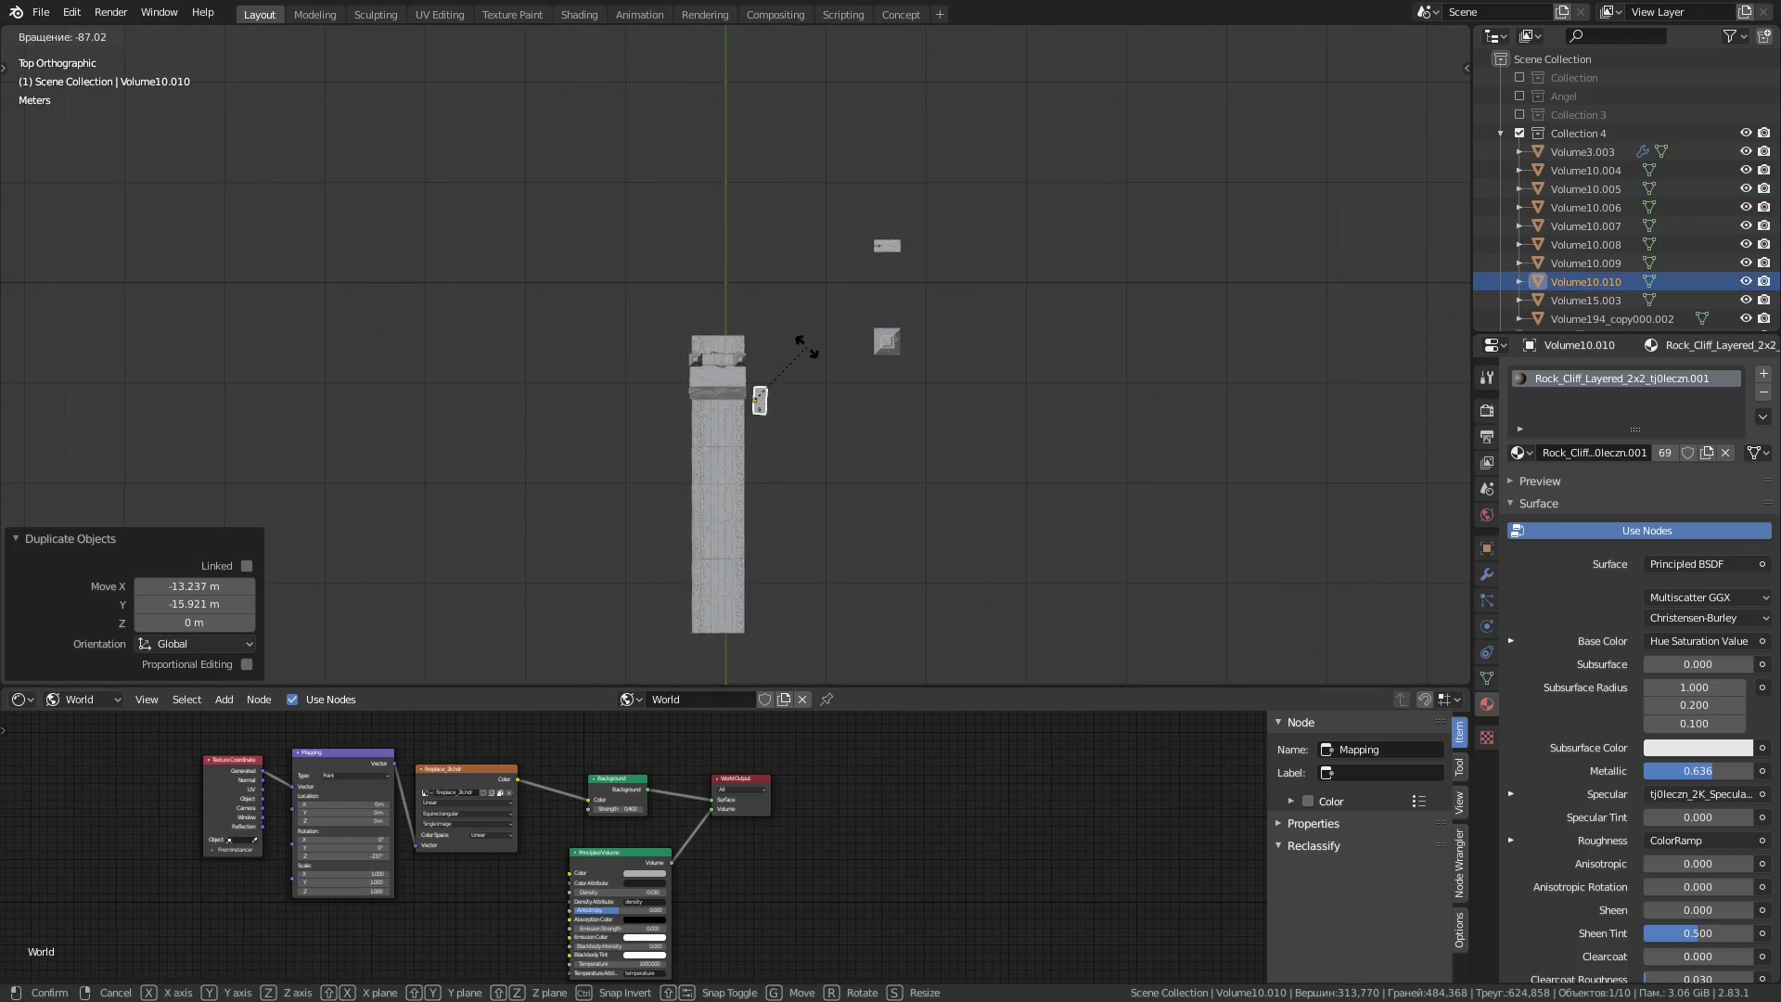
{"action": "left_click", "coordinate": [798, 466]}
{"action": "mouse_move", "coordinate": [798, 465]}
{"action": "middle_mouse_down"}
{"action": "mouse_move", "coordinate": [803, 442]}
{"action": "mouse_move", "coordinate": [1018, 505]}
{"action": "mouse_move", "coordinate": [790, 543]}
{"action": "mouse_move", "coordinate": [865, 437]}
{"action": "middle_mouse_up"}
{"action": "scroll", "coordinate": [803, 445], "scroll_direction": "up", "scroll_amount": 5}
Step: Add one more pillar copy and move seat slab Volume3.003 along Y, then vertically
{"action": "key", "text": "shift+d"}
{"action": "left_click", "coordinate": [1017, 505]}
{"action": "key", "text": "a"}
{"action": "left_click", "coordinate": [790, 542]}
{"action": "key", "text": "g"}
{"action": "key", "text": "y"}
{"action": "left_click", "coordinate": [864, 437]}
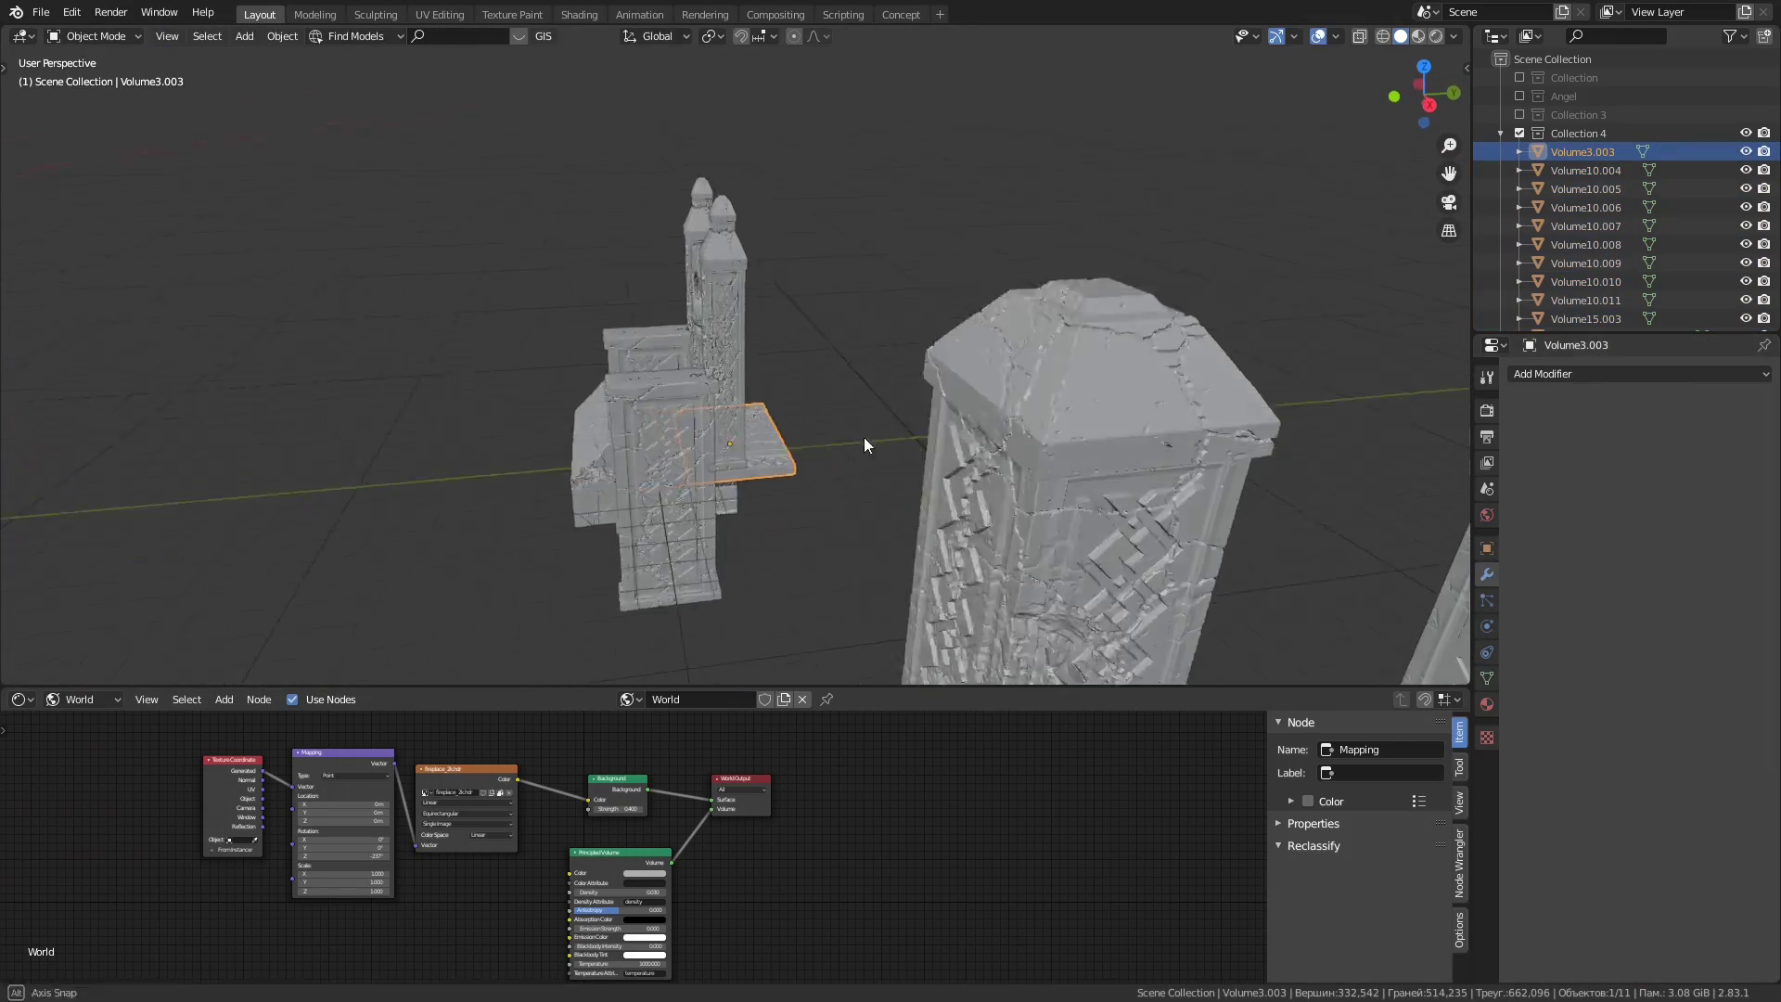
{"action": "key", "text": "g"}
{"action": "key", "text": "z"}
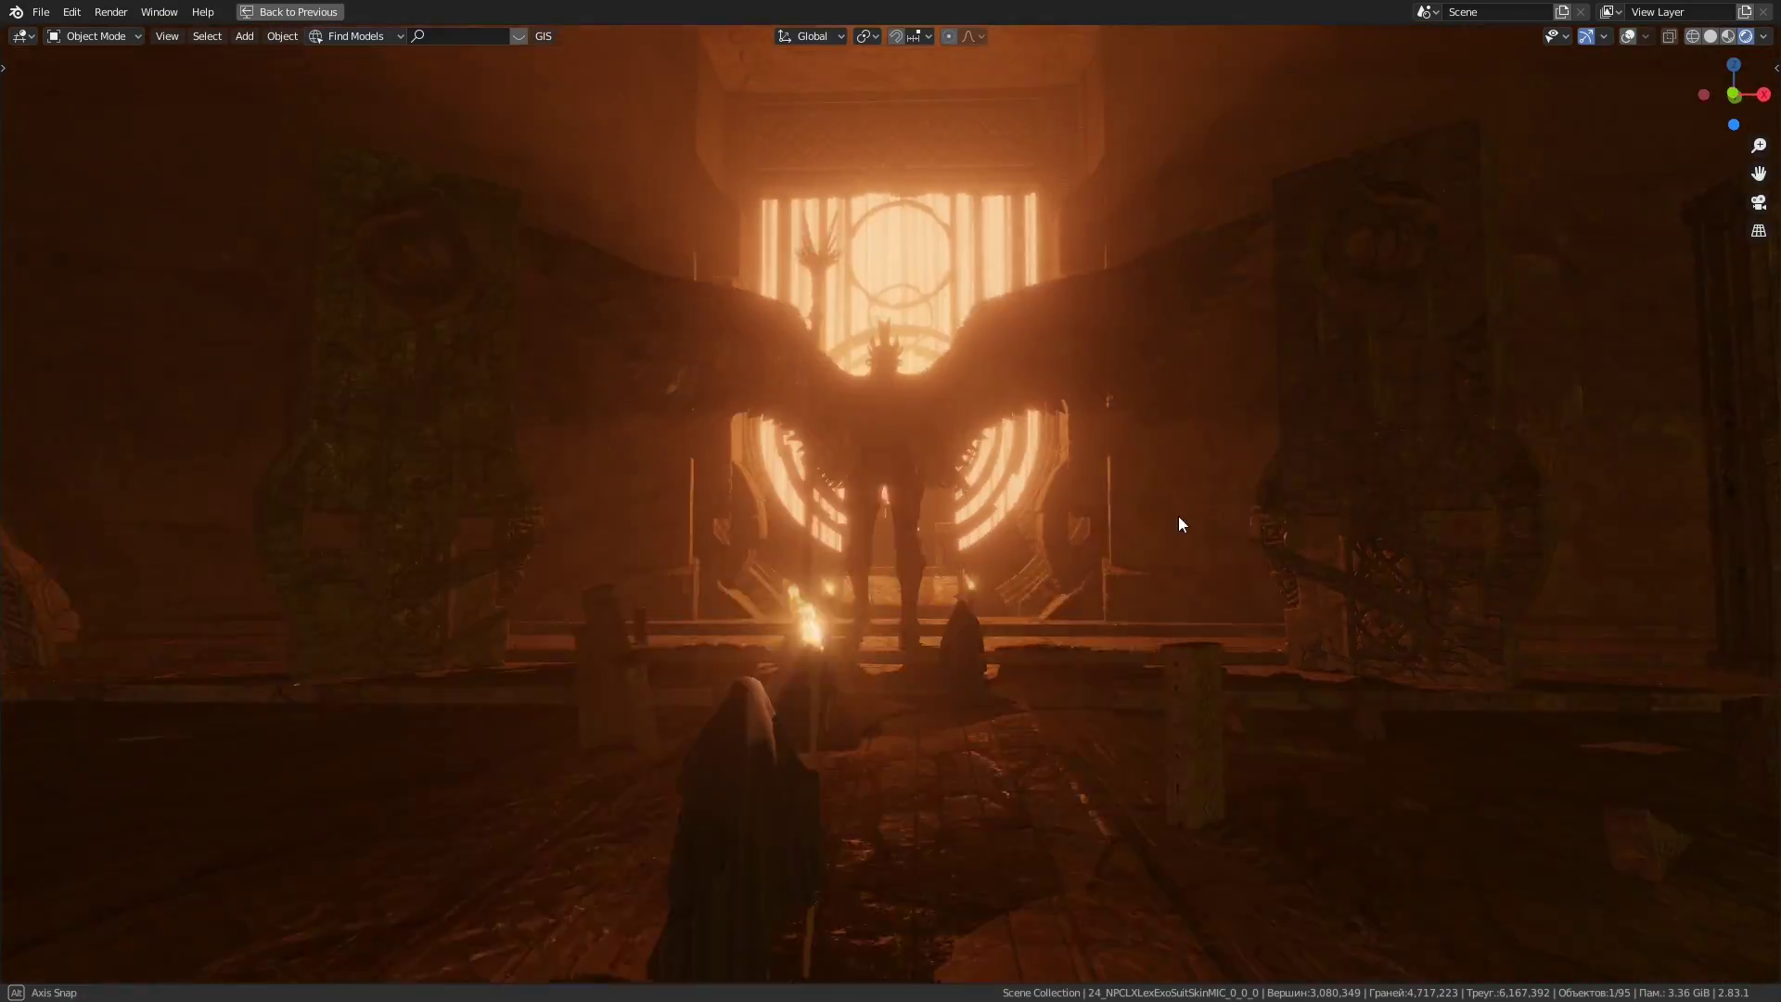
Step: Orbit to a high angle over the temple and the angel
{"action": "middle_click_drag", "start_coordinate": [1178, 516], "coordinate": [980, 492]}
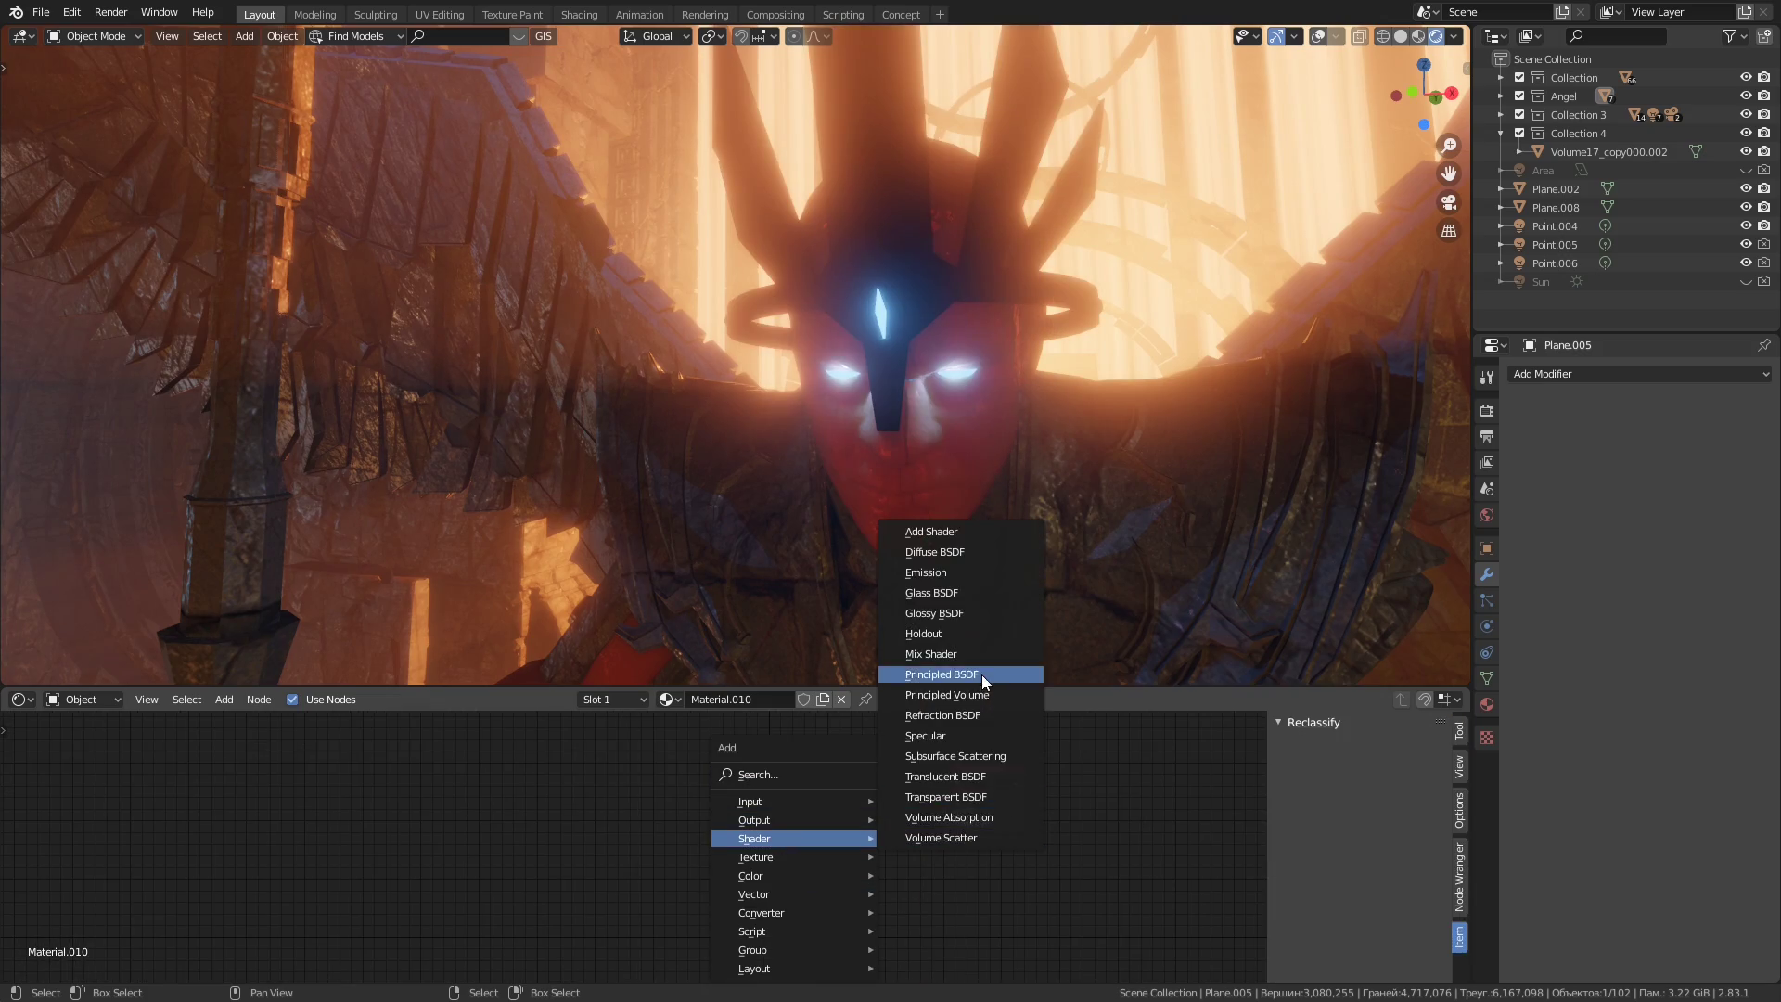
Step: Add a new shader node to Material.010 and view the angel's full body
{"action": "left_click", "coordinate": [981, 675]}
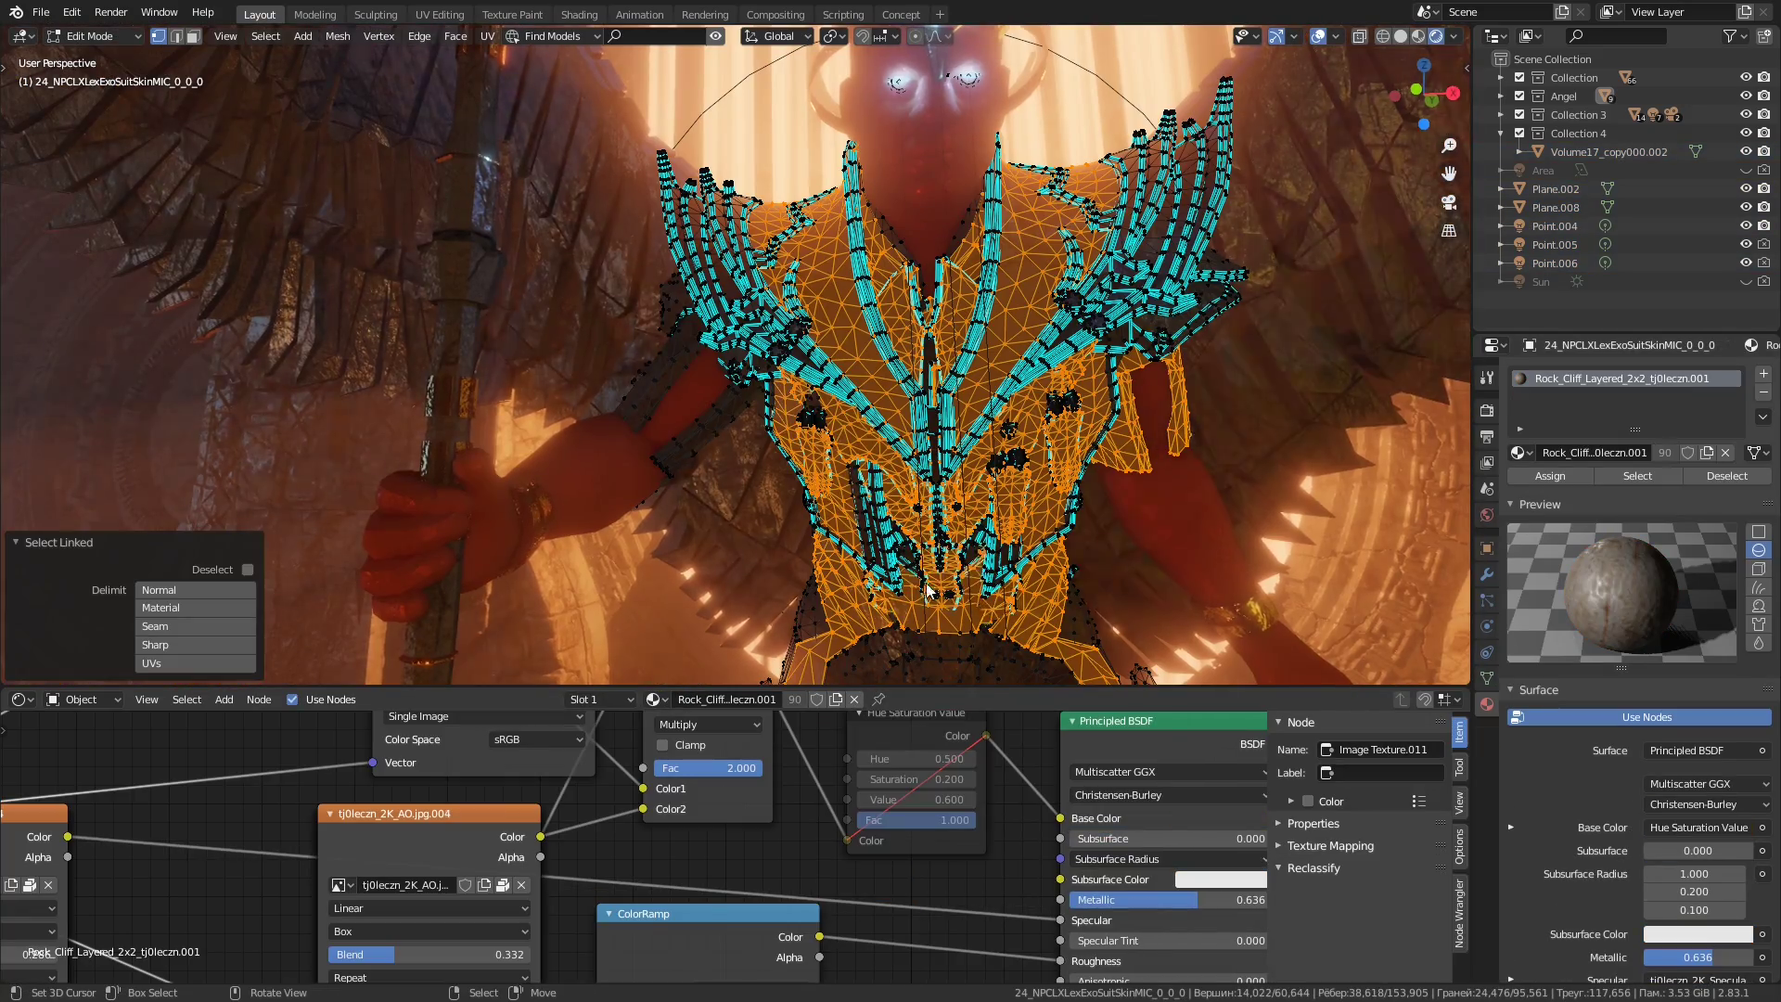
{"action": "mouse_move", "coordinate": [927, 589]}
{"action": "middle_mouse_down"}
{"action": "mouse_move", "coordinate": [865, 282]}
{"action": "mouse_move", "coordinate": [973, 544]}
{"action": "mouse_move", "coordinate": [832, 331]}
{"action": "mouse_move", "coordinate": [880, 498]}
{"action": "middle_mouse_up"}
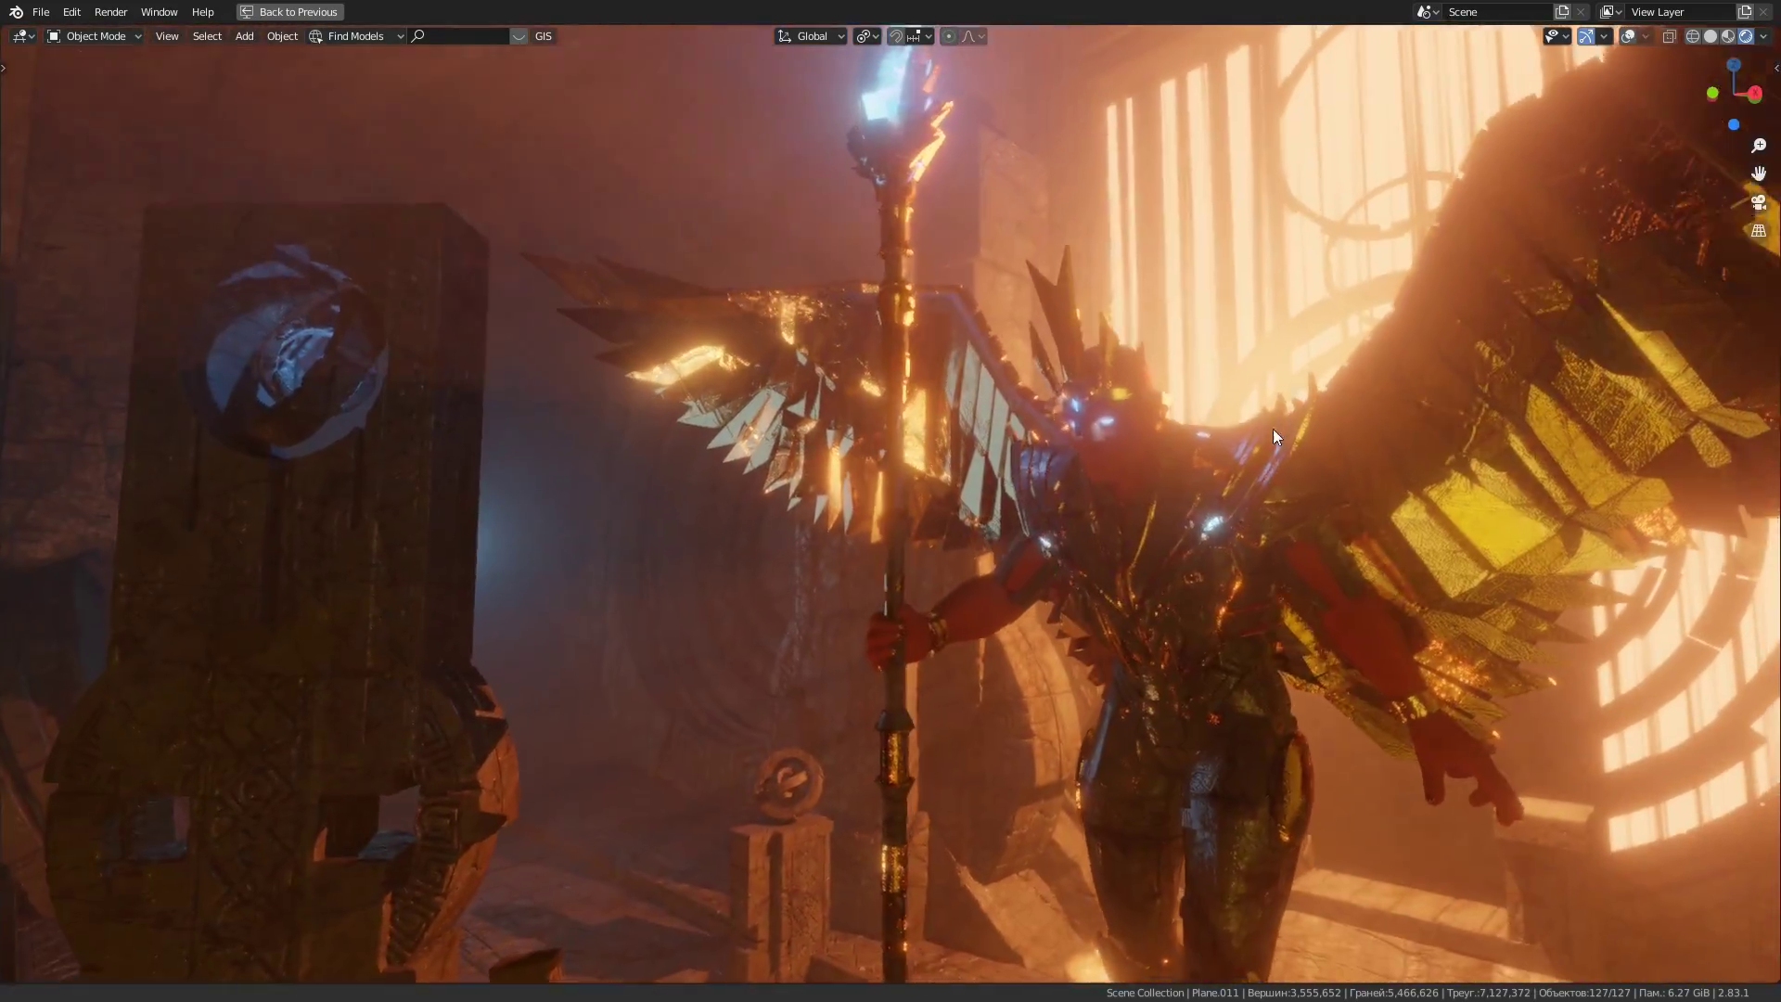
Step: View the temple through the scene camera and save untitled2.blend
{"action": "key", "text": "KP_0"}
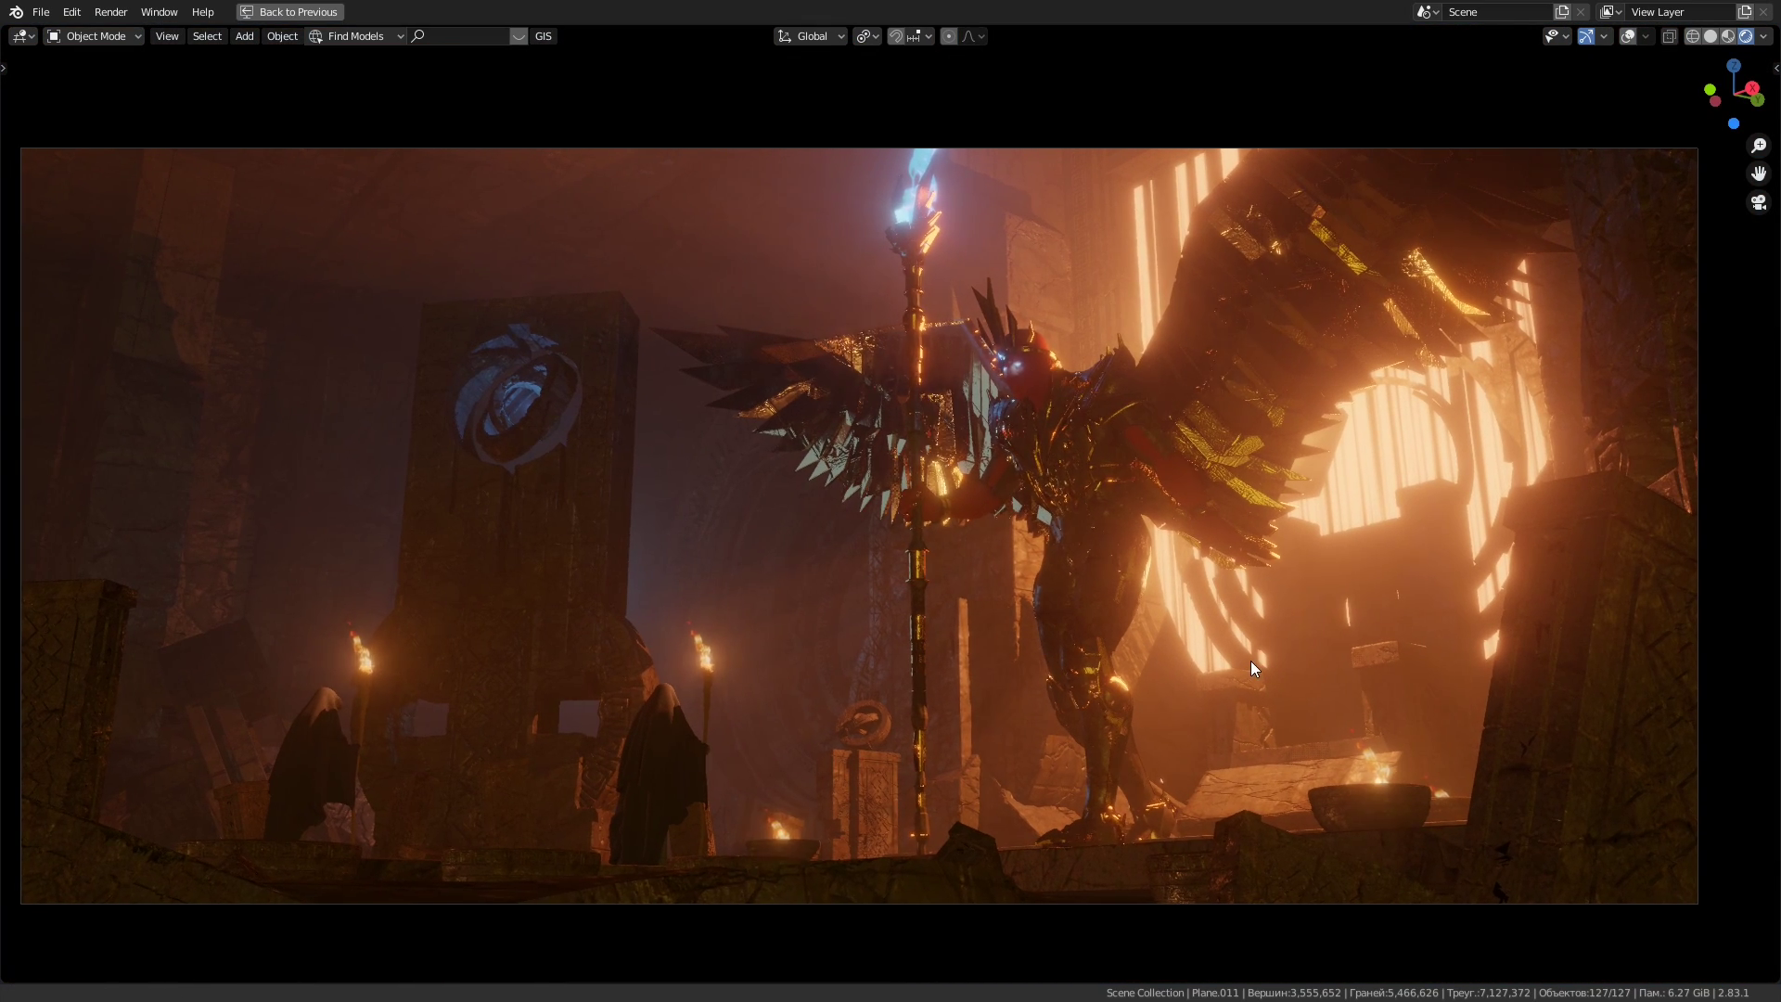
{"action": "key", "text": "ctrl+s"}
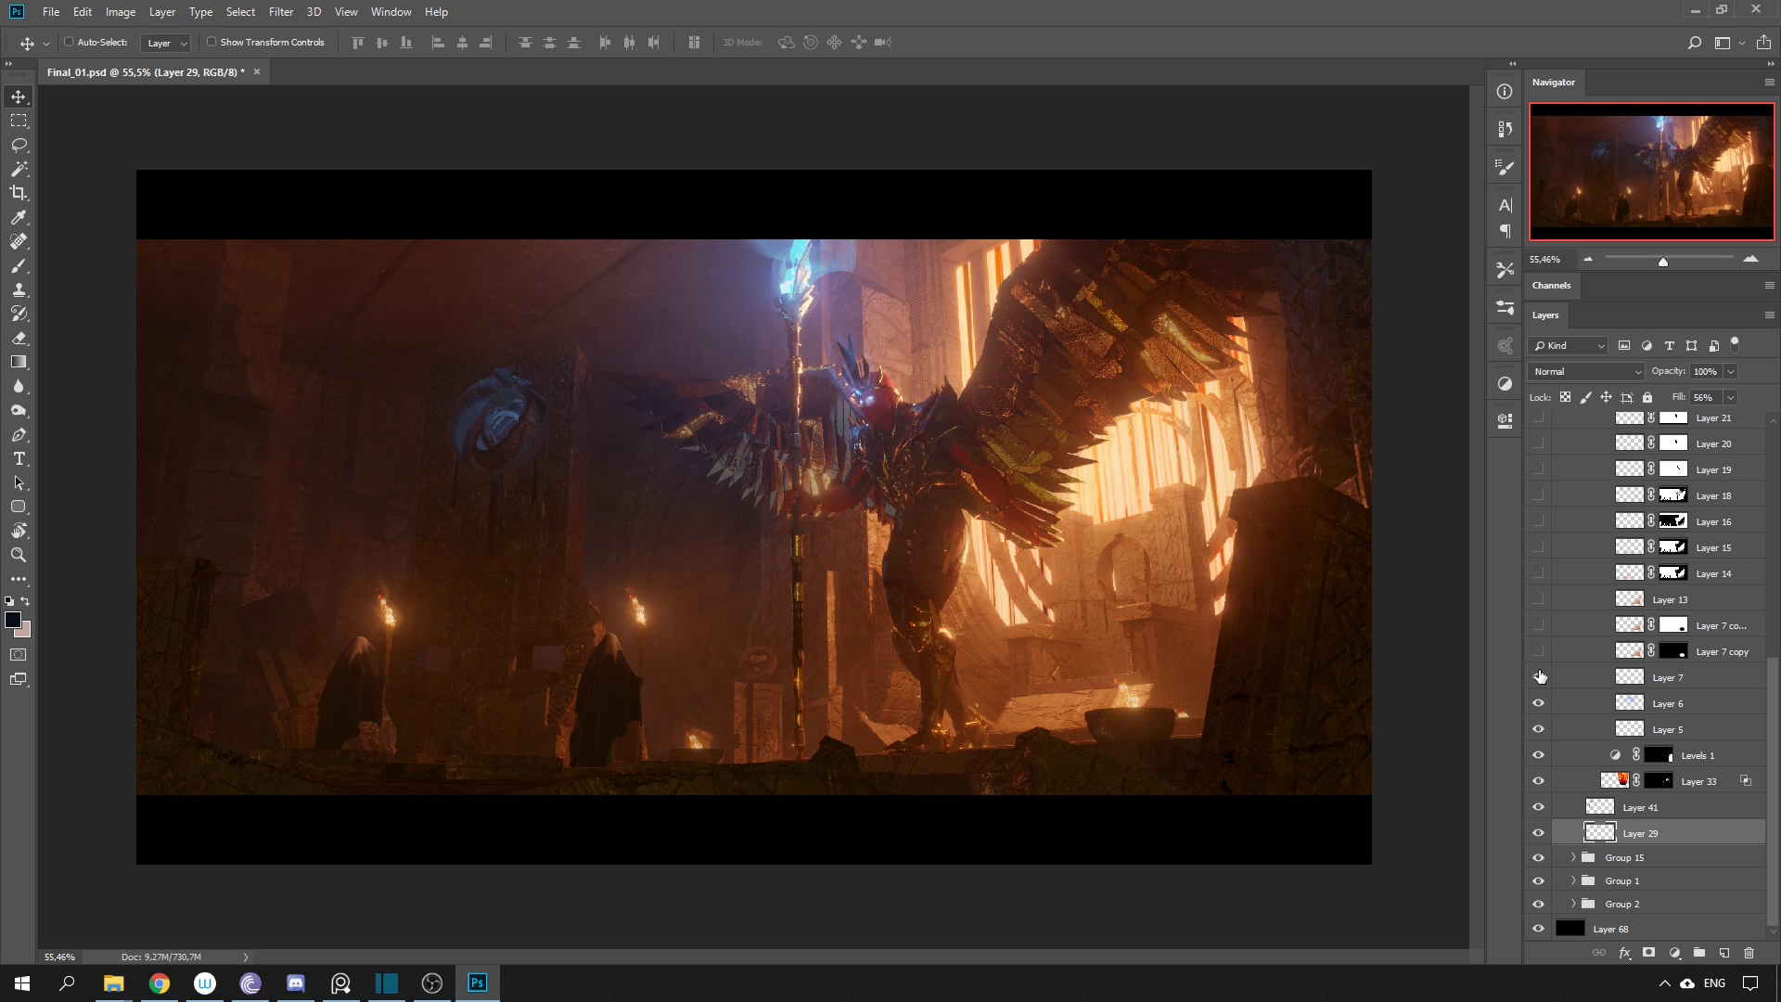
Step: Switch on visibility for Layers 7–22 and Layers 36–42 in the Layers panel
{"action": "left_click_drag", "start_coordinate": [1539, 676], "coordinate": [1539, 603]}
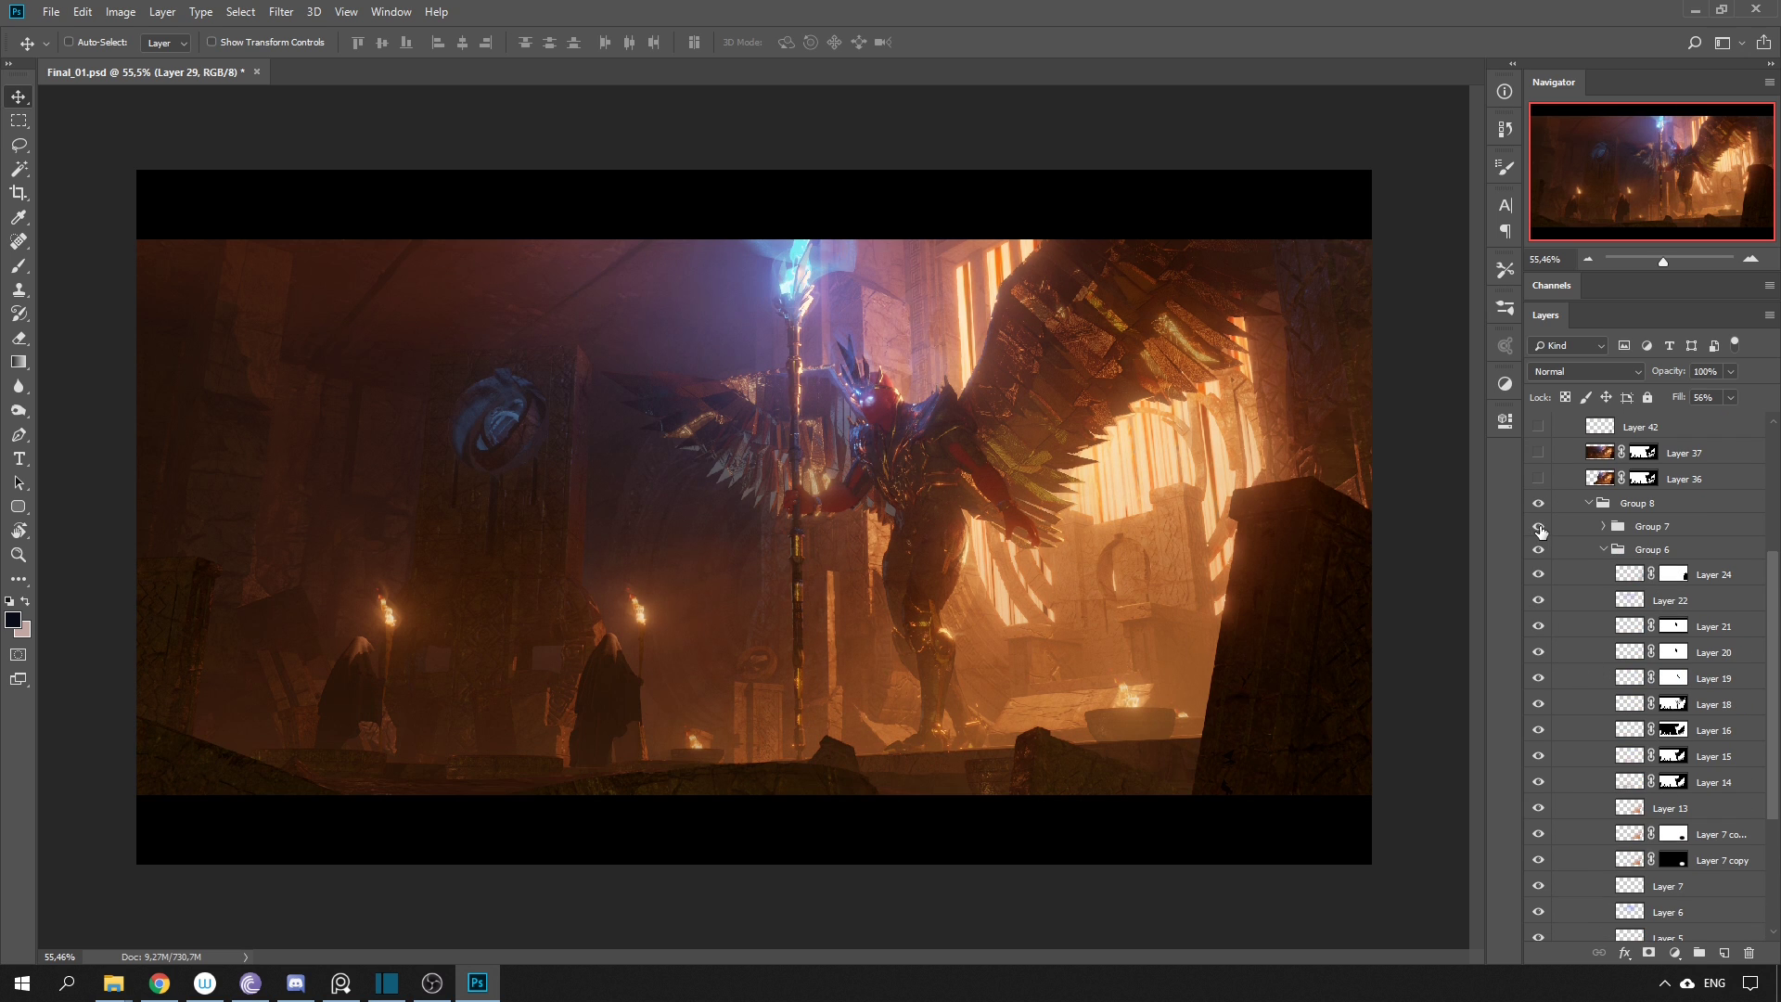
{"action": "left_click_drag", "start_coordinate": [1539, 528], "coordinate": [1539, 517]}
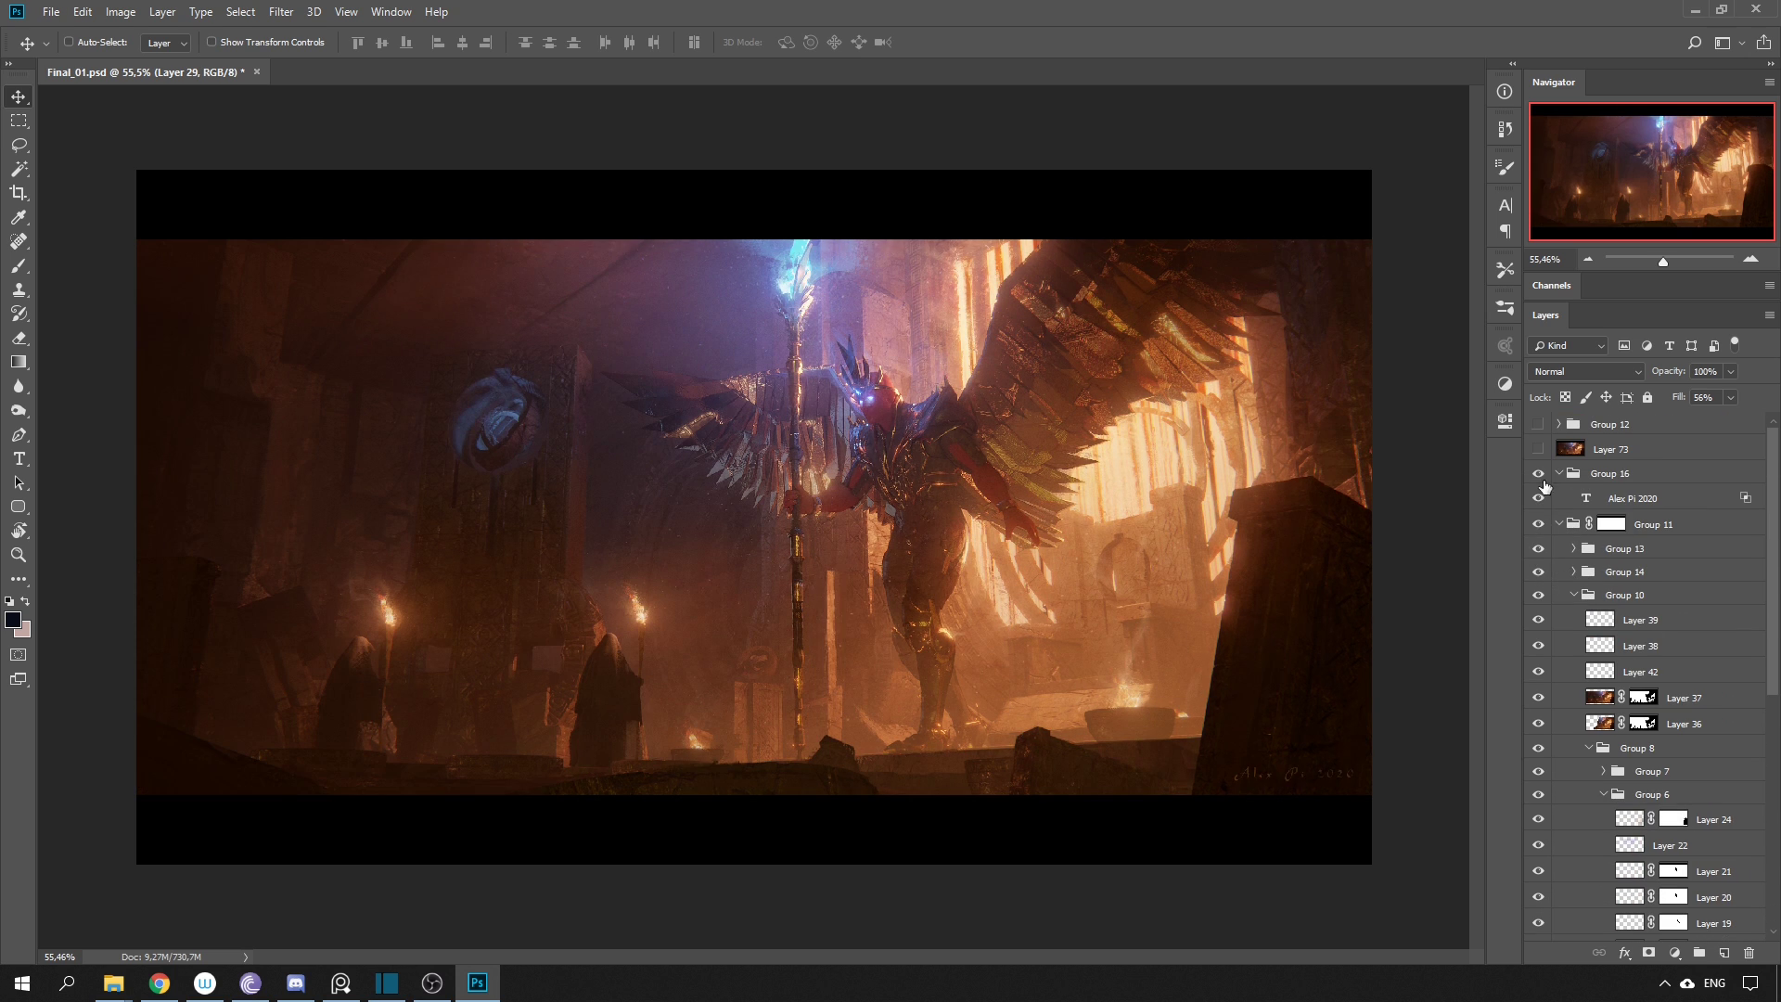